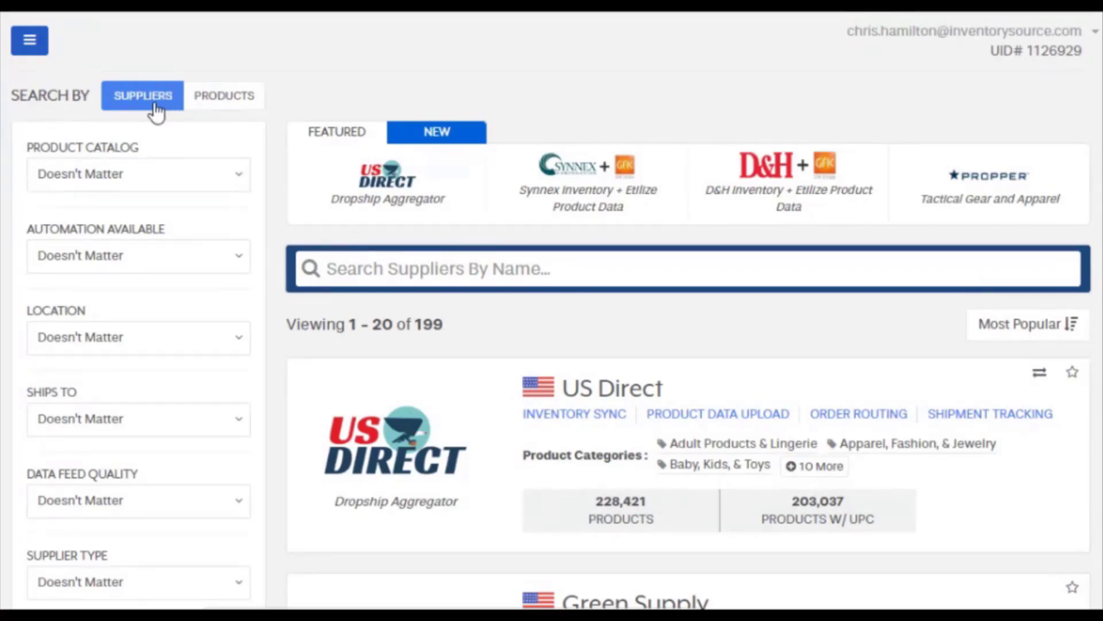
# Look over the supplier directory's filters and listings, and open the US Direct supplier page.
pyautogui.scroll(-3, 140, 395)
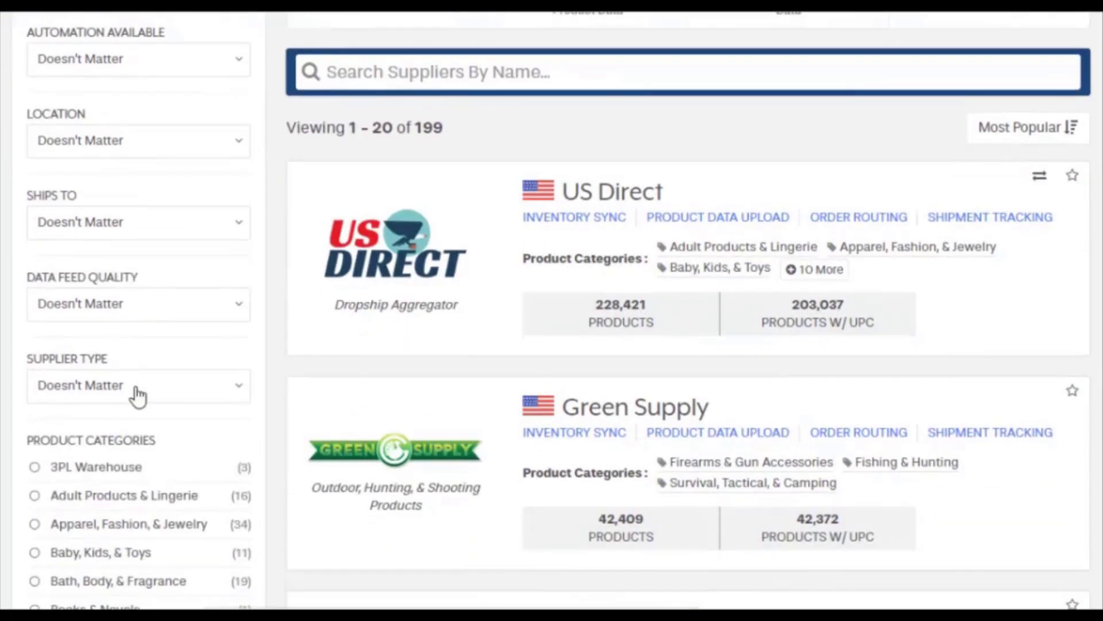
pyautogui.scroll(-2, 138, 395)
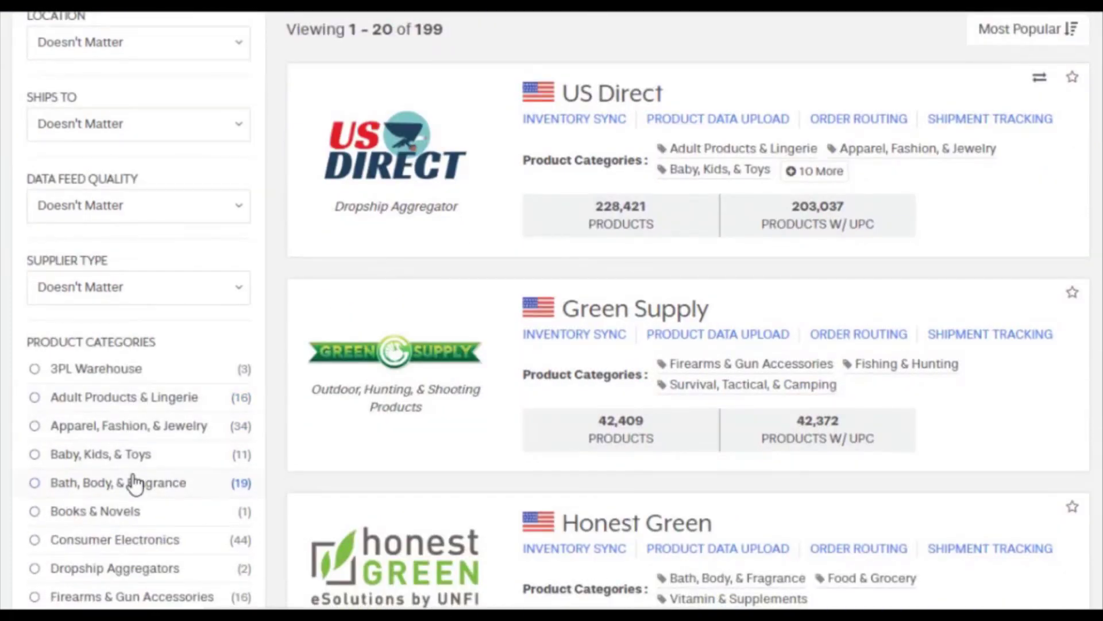
pyautogui.scroll(3, 145, 504)
pyautogui.scroll(-2, 500, 468)
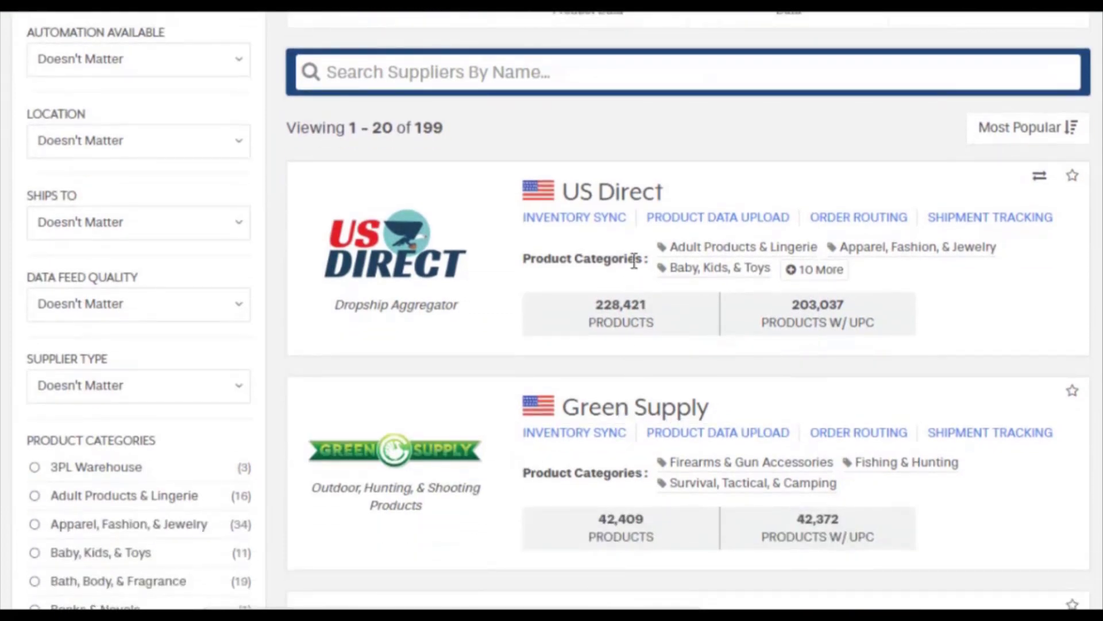
pyautogui.click(626, 196)
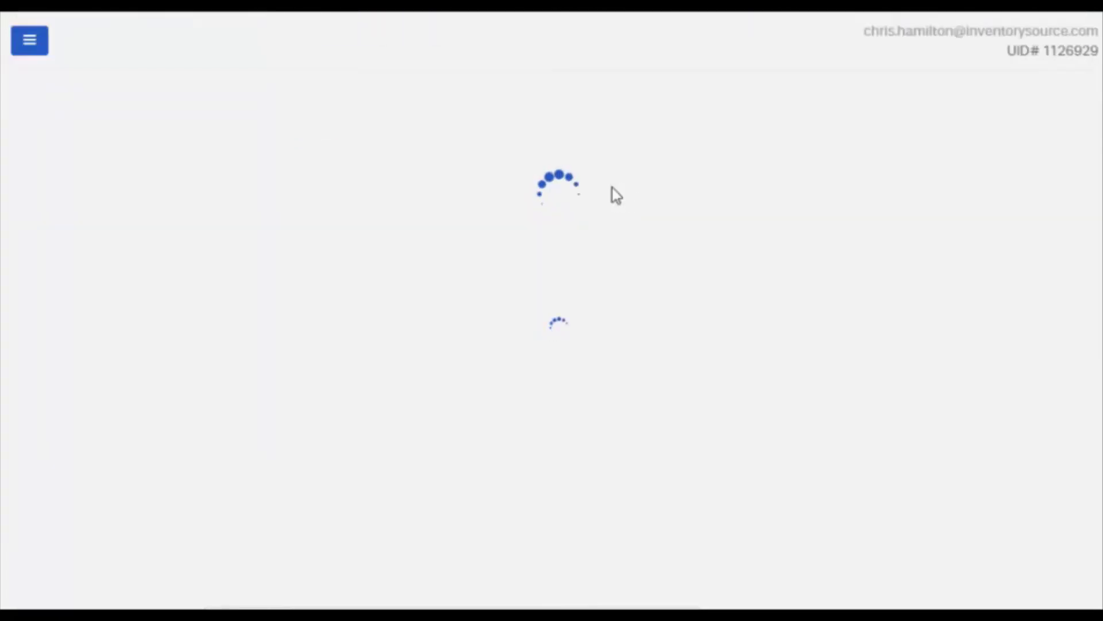
# Open the information on becoming a US Direct reseller and highlight its website address and reseller setup details.
pyautogui.scroll(-4, 530, 311)
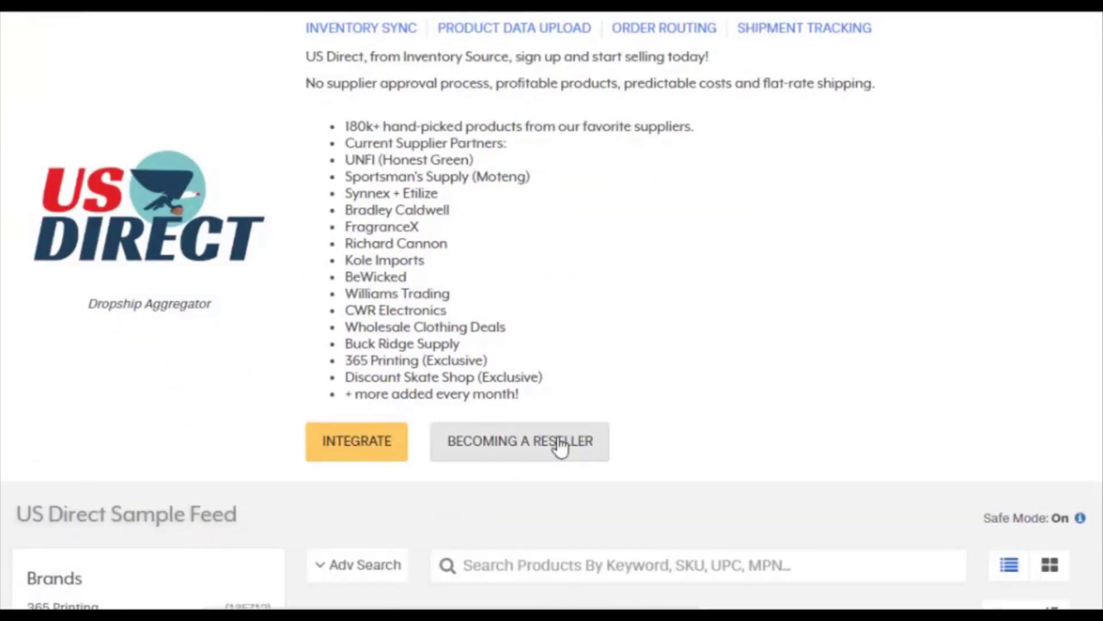
pyautogui.click(536, 437)
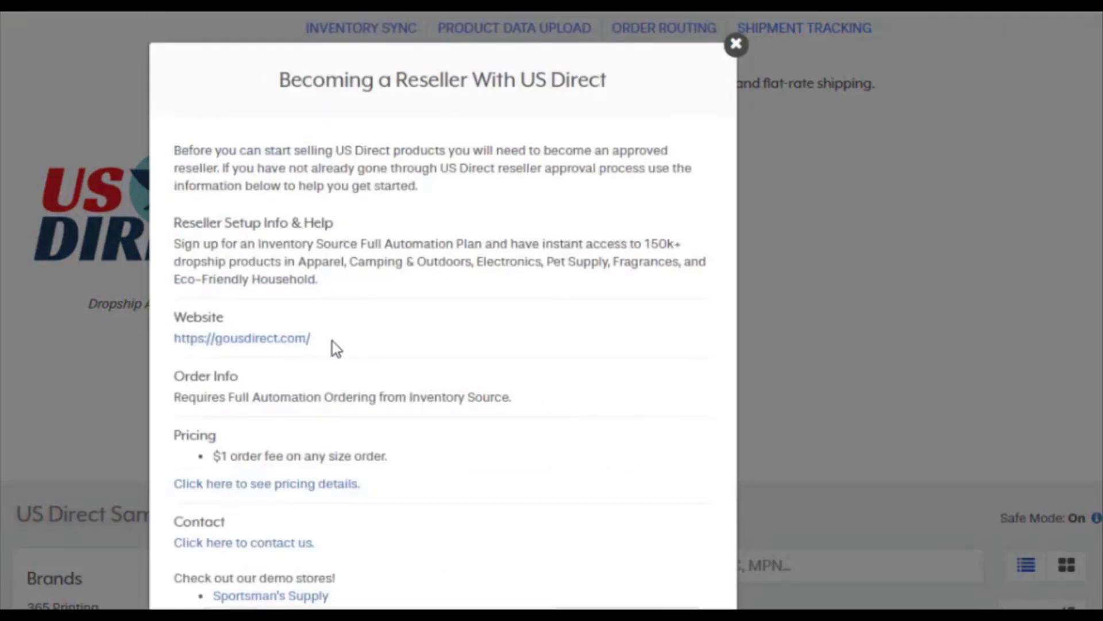
pyautogui.moveTo(321, 341); pyautogui.dragTo(172, 339)
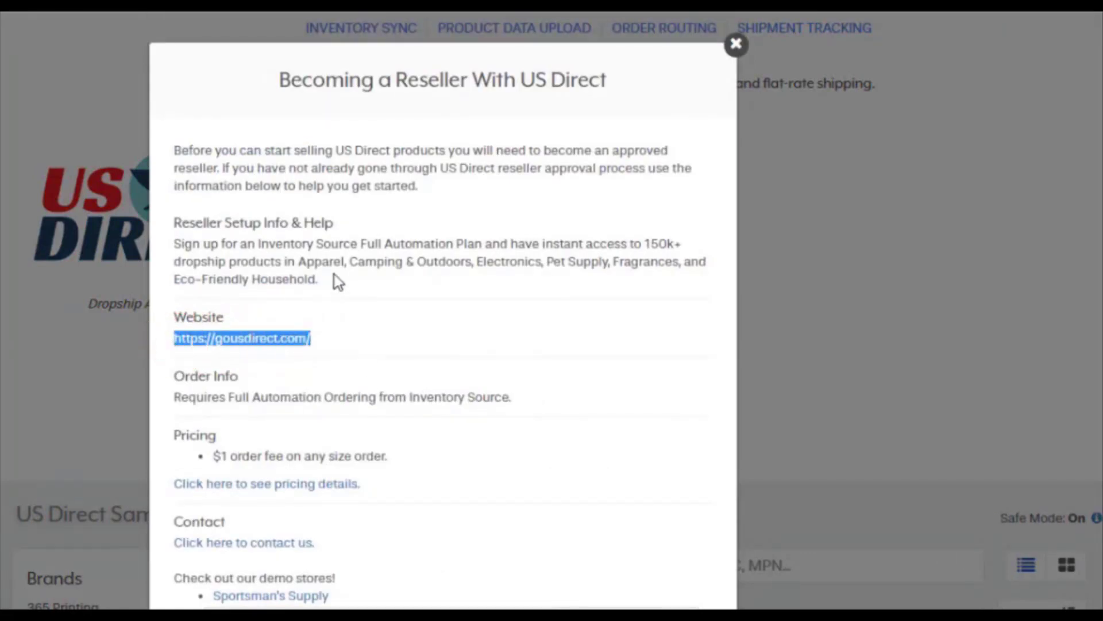
pyautogui.moveTo(325, 284); pyautogui.dragTo(169, 217)
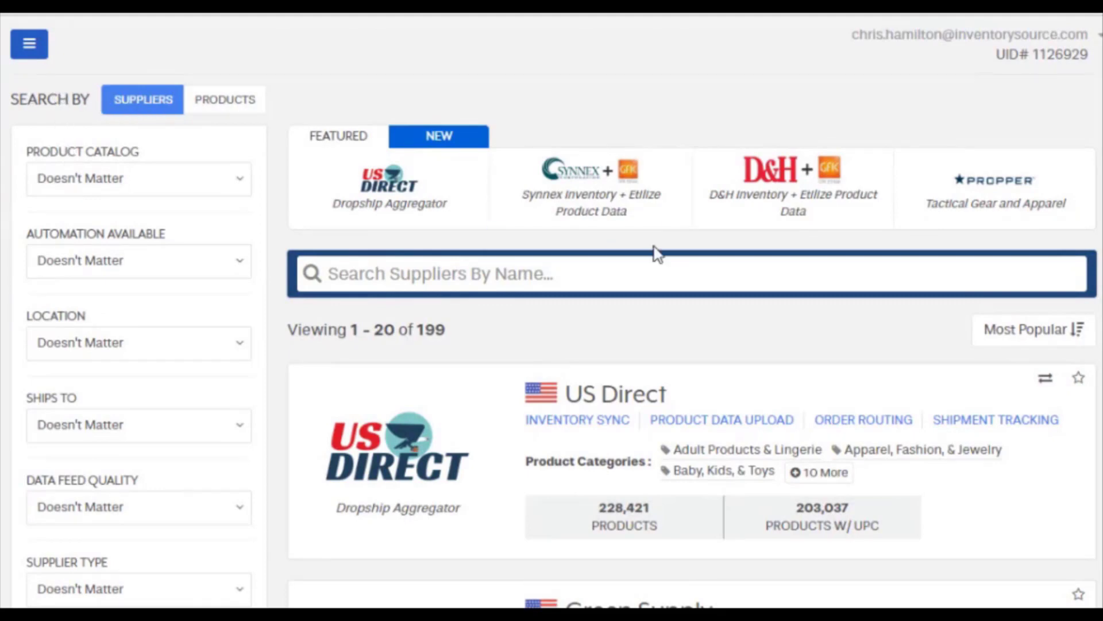
# Filter the supplier directory by available automation, selecting Order Routing and Shipment Tracking.
pyautogui.scroll(-2, 656, 253)
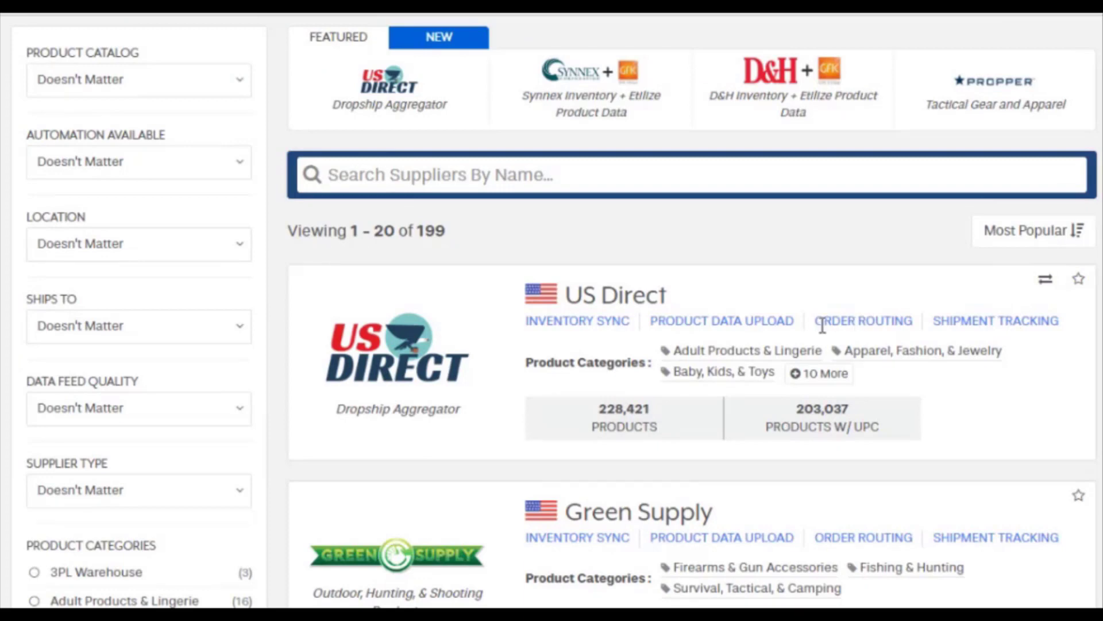
pyautogui.scroll(2, 840, 319)
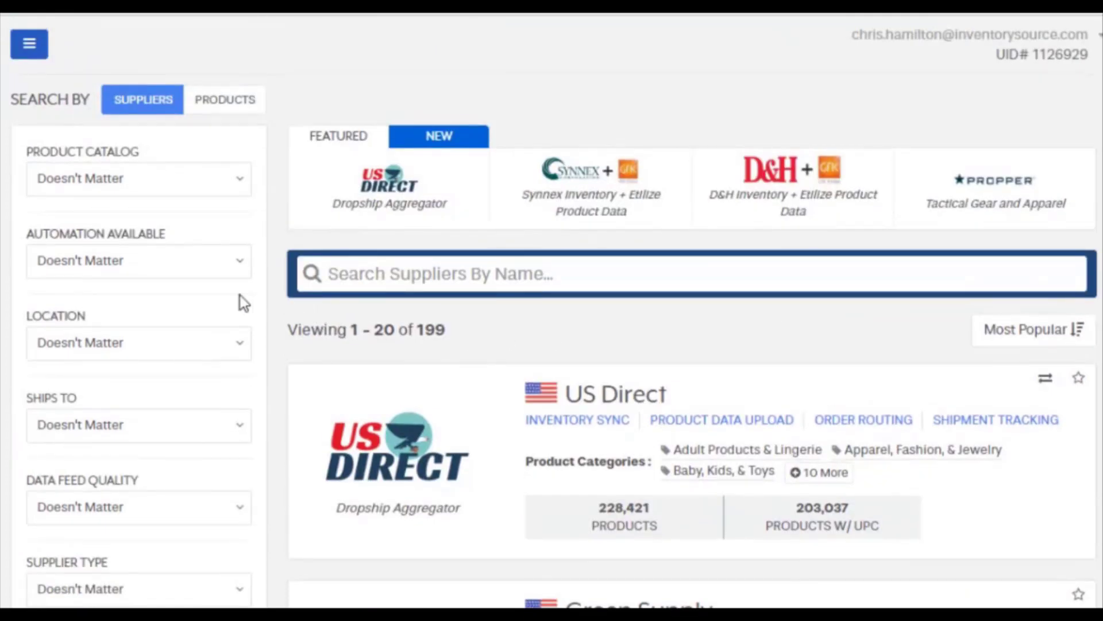
pyautogui.click(207, 264)
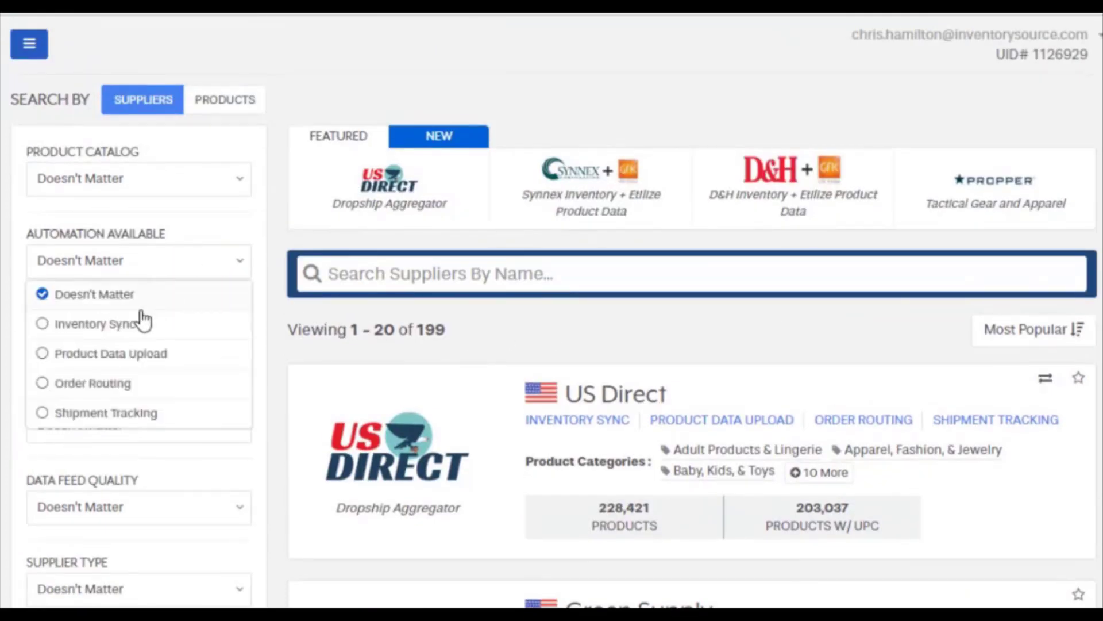
pyautogui.click(47, 387)
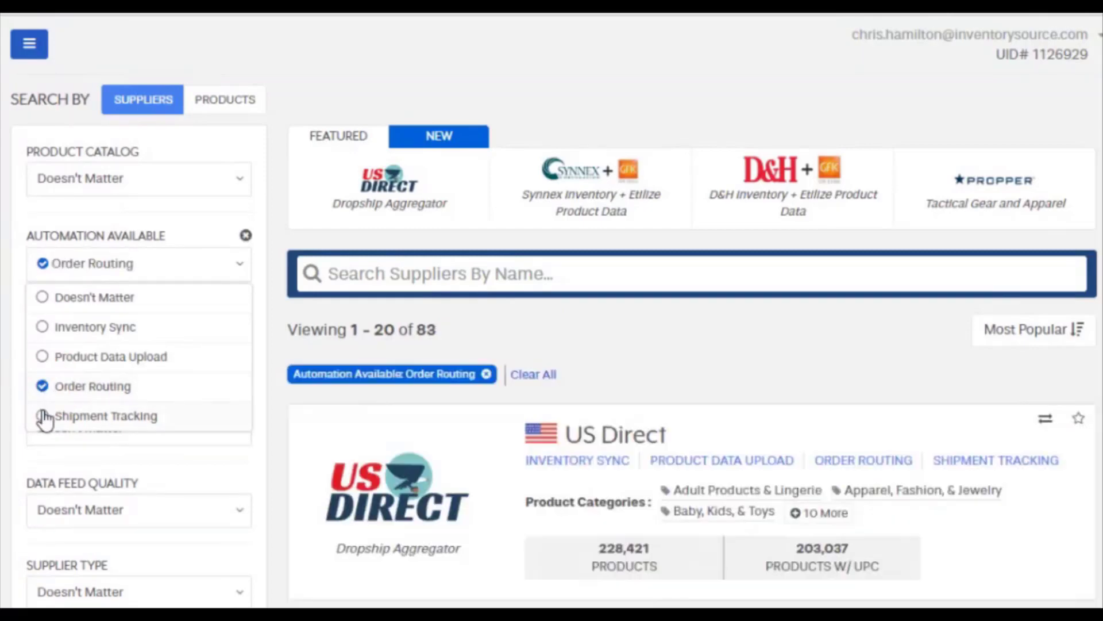
pyautogui.click(43, 416)
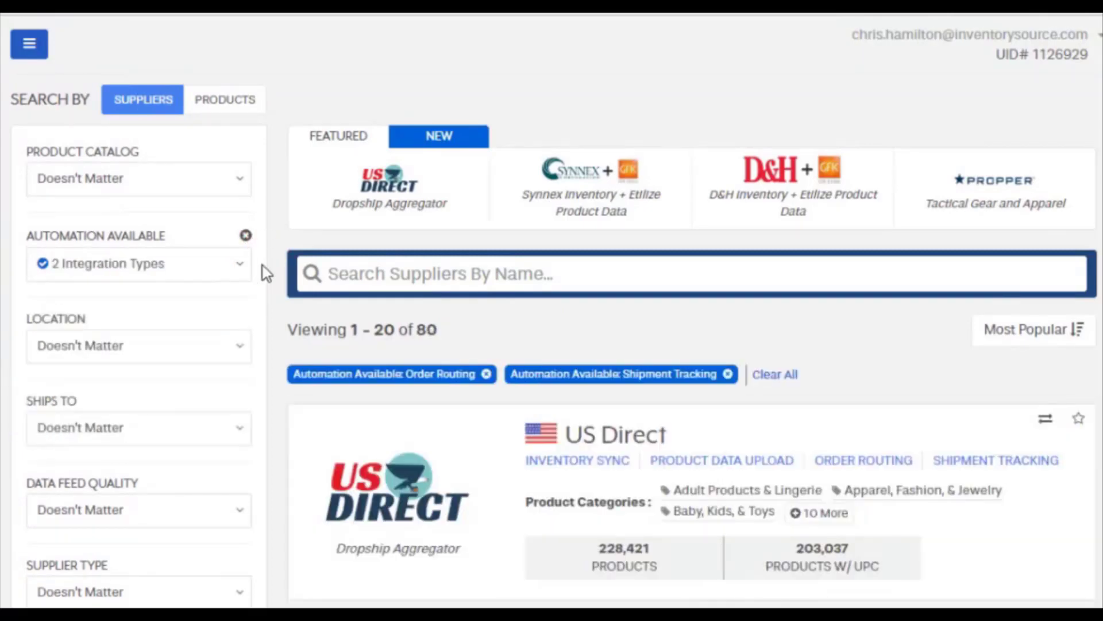
# Review the country options offered by the supplier Location and Ships To filters.
pyautogui.click(84, 352)
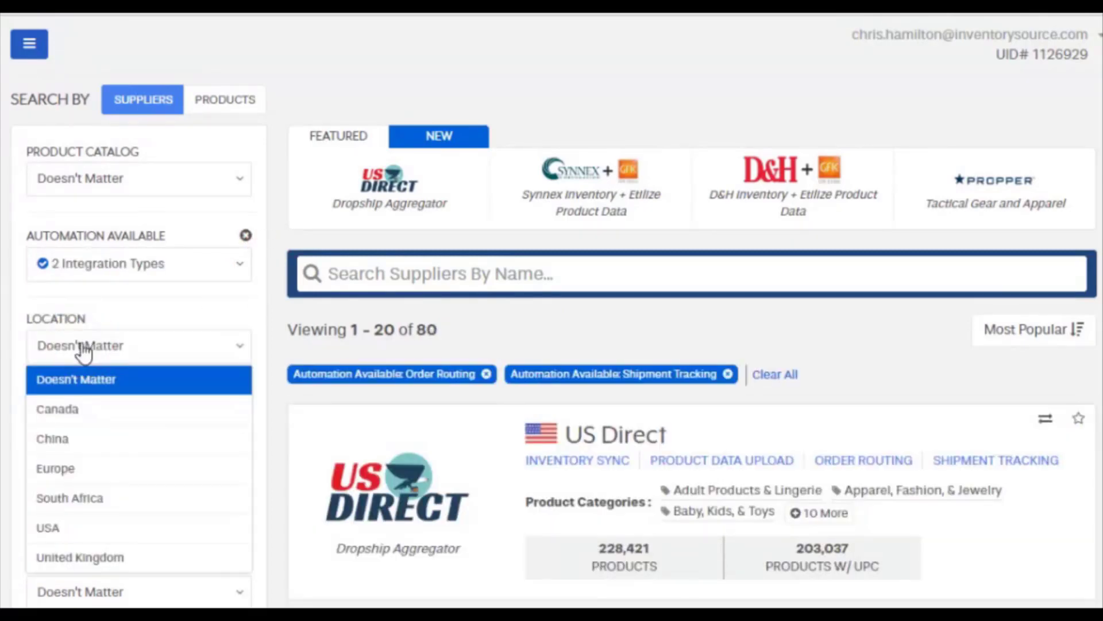
pyautogui.click(95, 342)
pyautogui.click(114, 424)
pyautogui.click(112, 426)
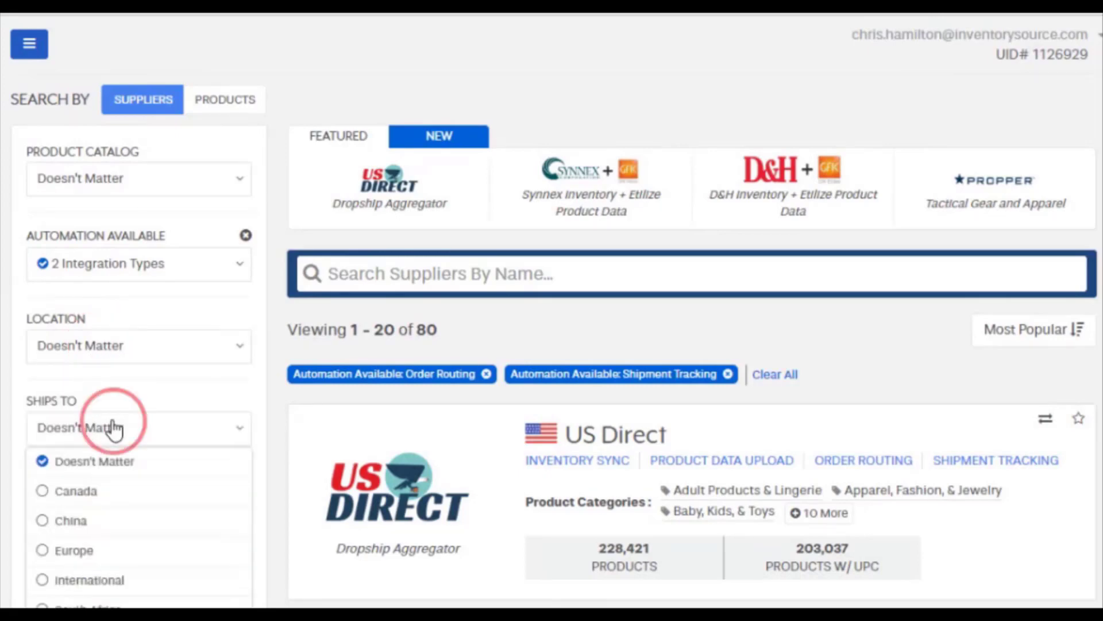
# Set the Data Feed Quality filter to Images.
pyautogui.click(160, 512)
pyautogui.scroll(-3, 161, 518)
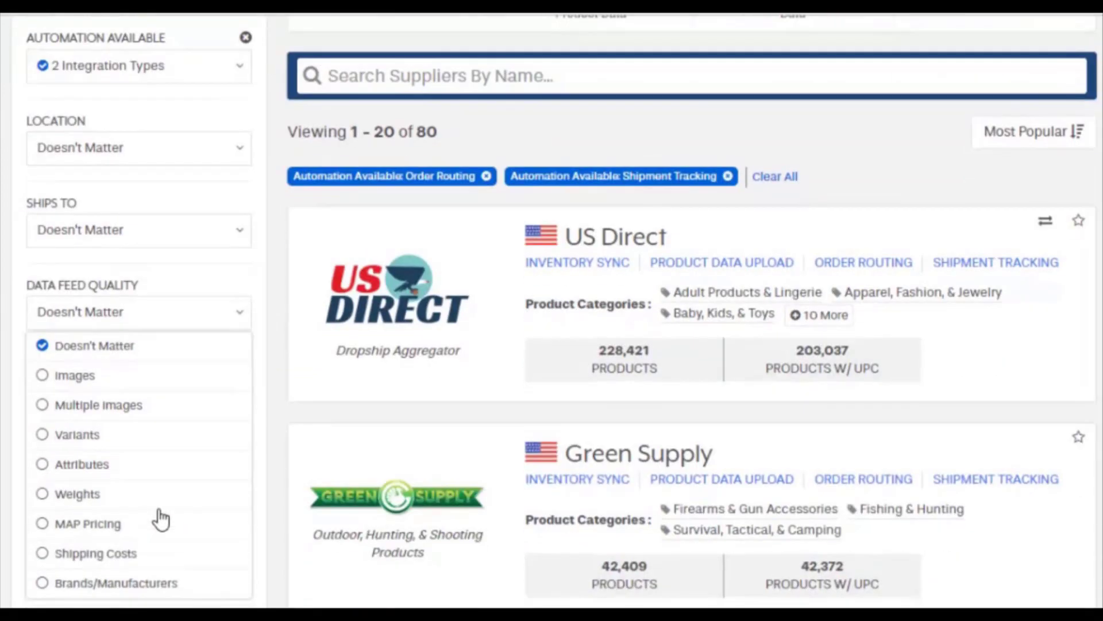
pyautogui.click(43, 378)
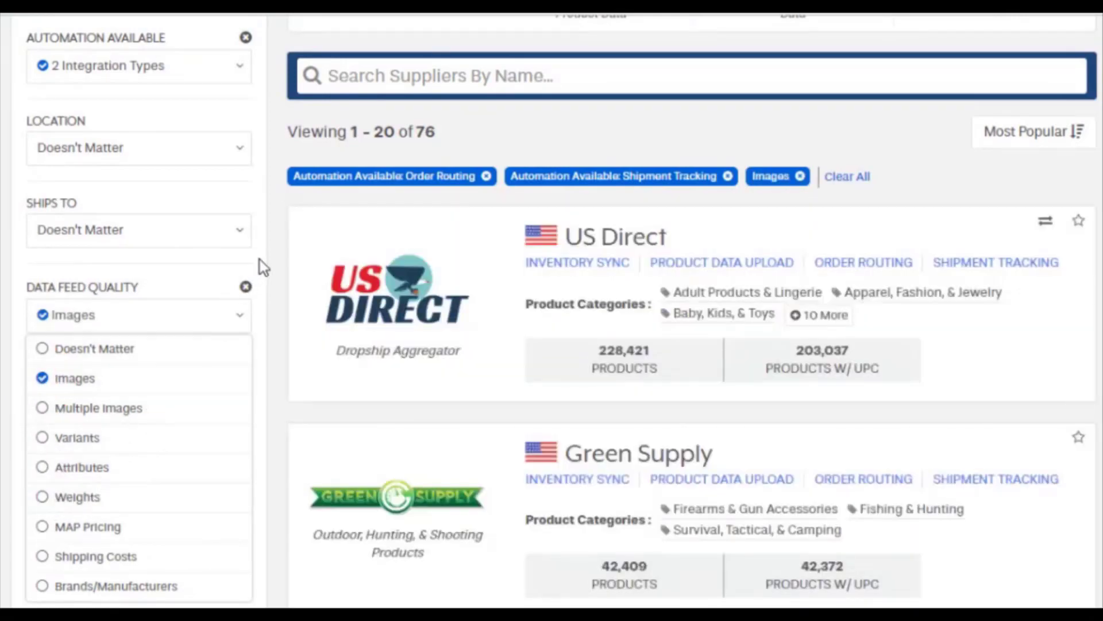
pyautogui.click(259, 260)
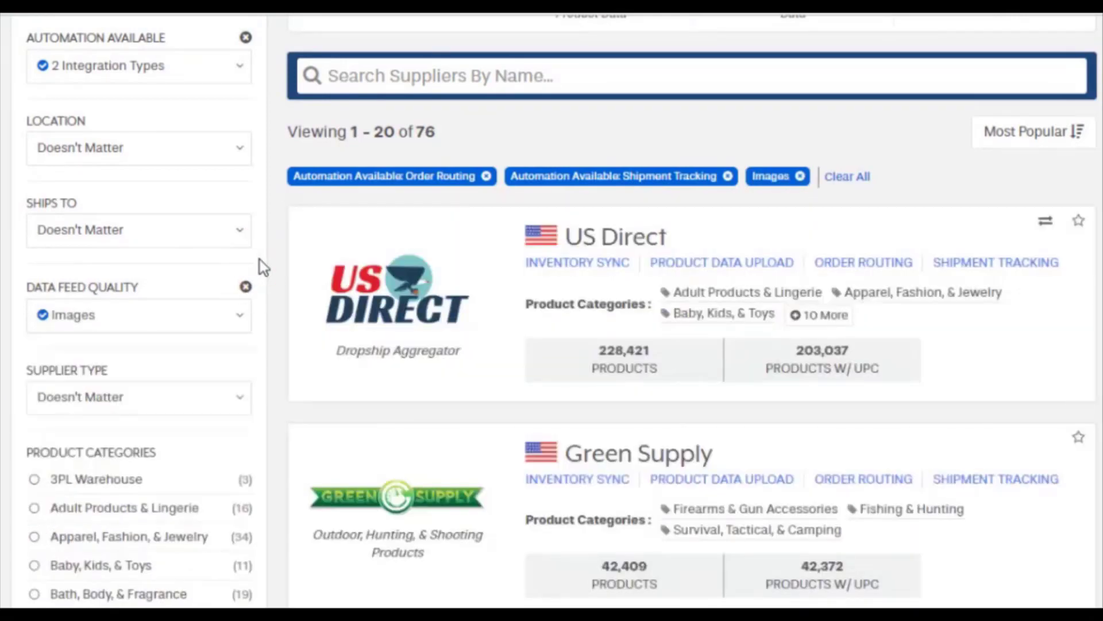
# Set the Supplier Type filter to Allows Marketplaces.
pyautogui.click(184, 398)
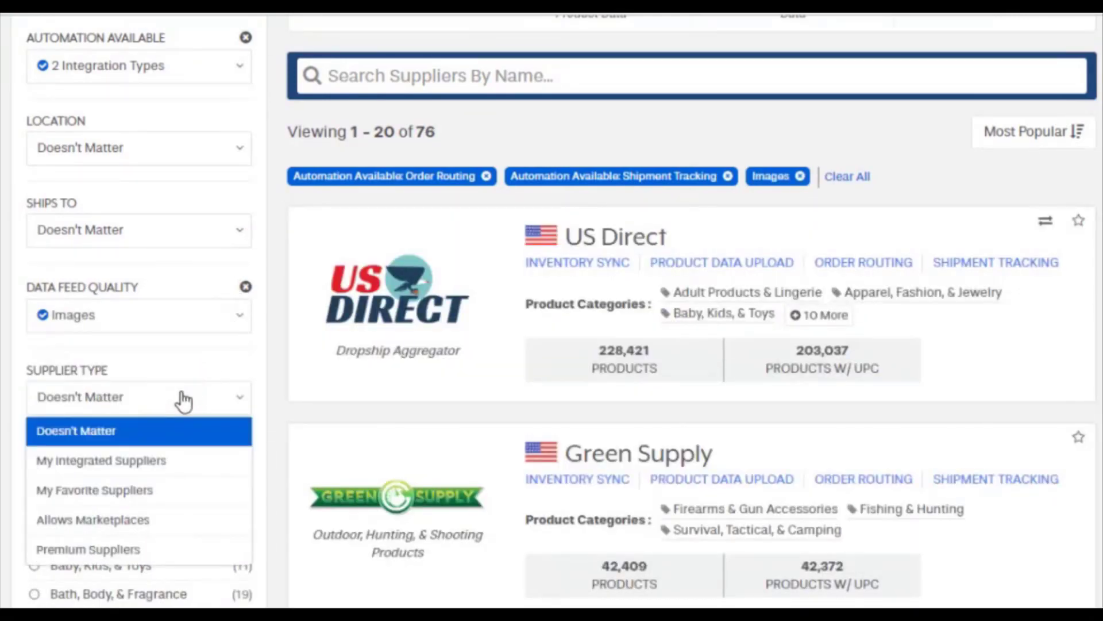
pyautogui.scroll(-2, 184, 400)
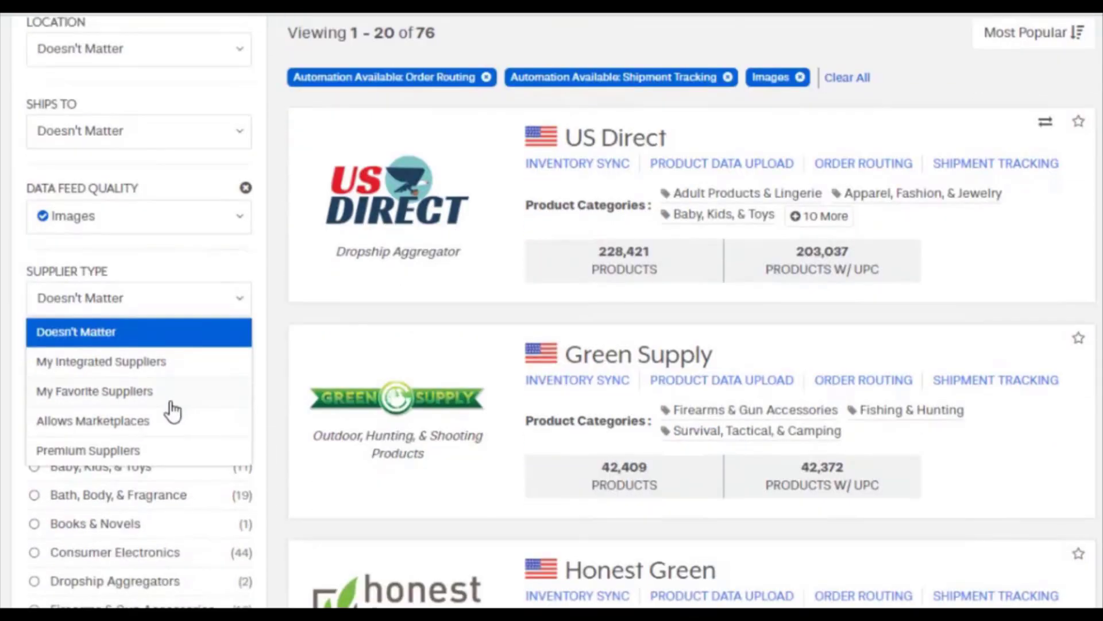
pyautogui.click(125, 432)
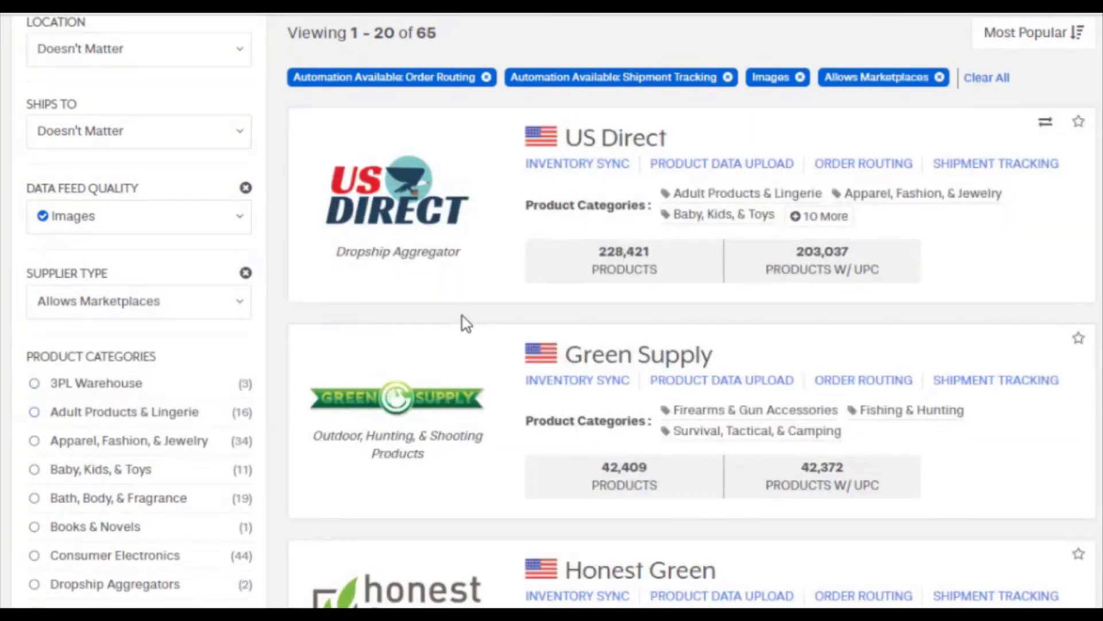
# Filter suppliers by the categories Firearms & Gun Accessories, Fishing & Hunting, Sporting Goods & Merch, and Survival, Tactical, & Camping.
pyautogui.scroll(2, 462, 314)
pyautogui.scroll(-4, 425, 281)
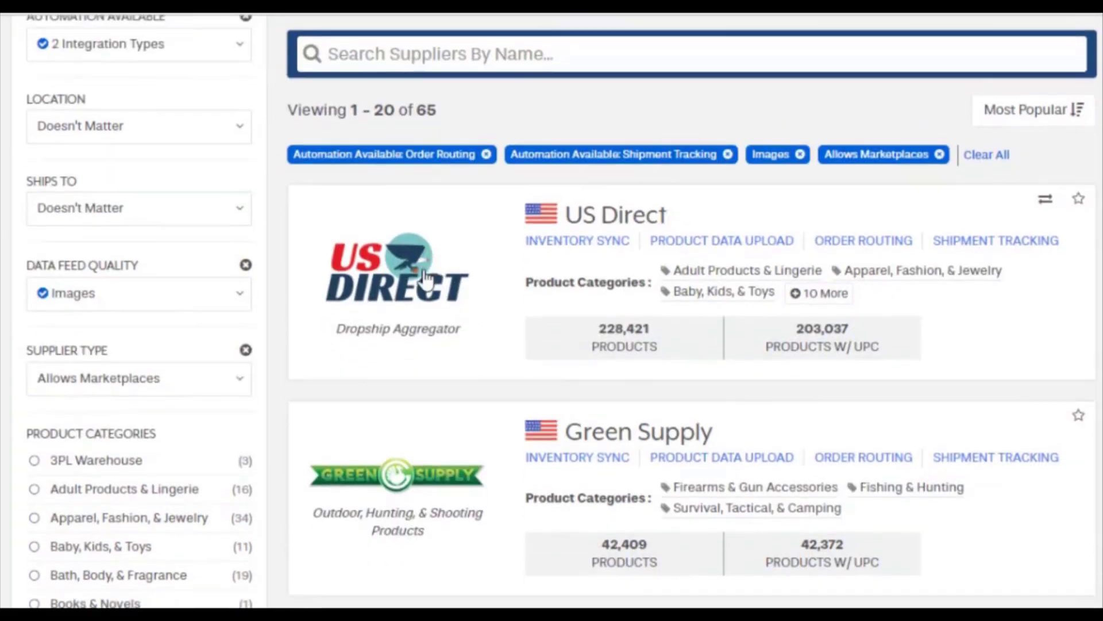
pyautogui.scroll(-2, 148, 373)
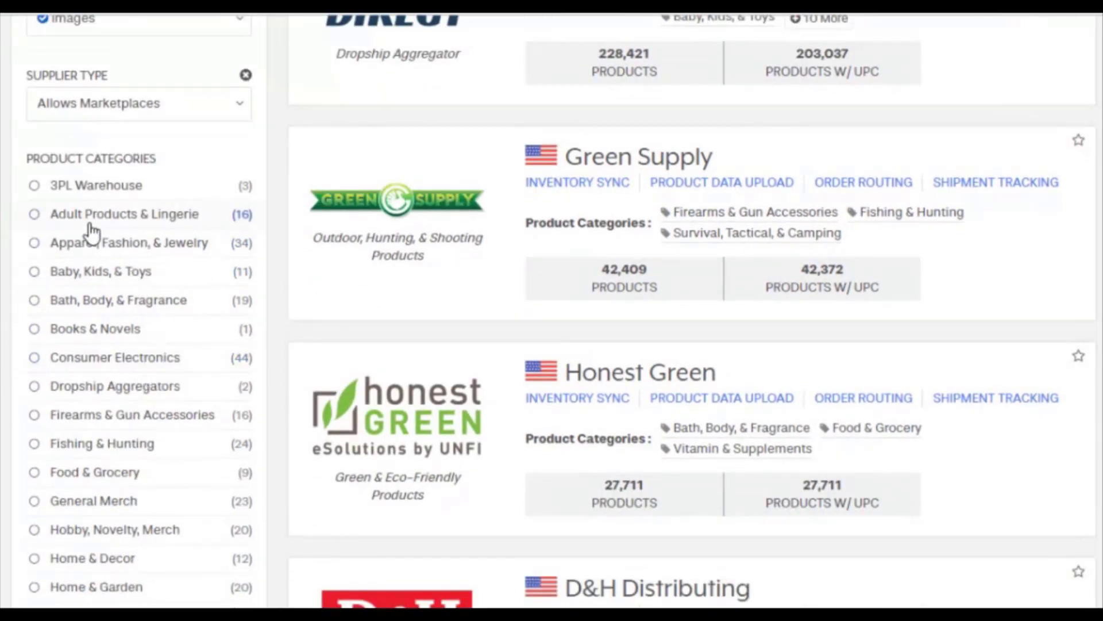
pyautogui.scroll(-2, 92, 232)
pyautogui.scroll(-2, 92, 233)
pyautogui.scroll(2, 92, 233)
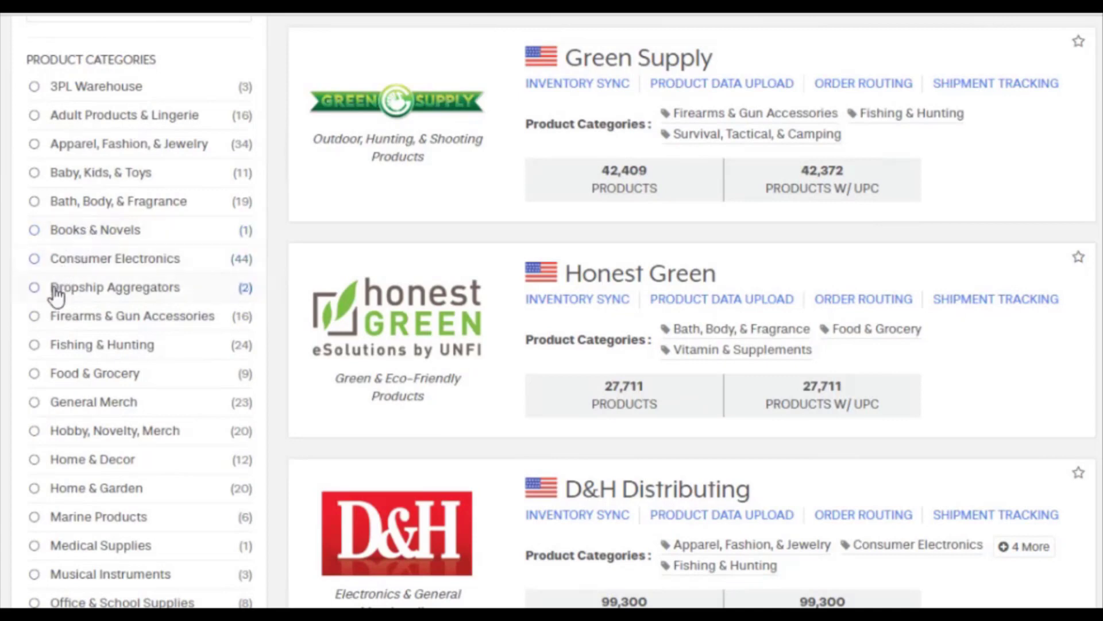
pyautogui.click(36, 318)
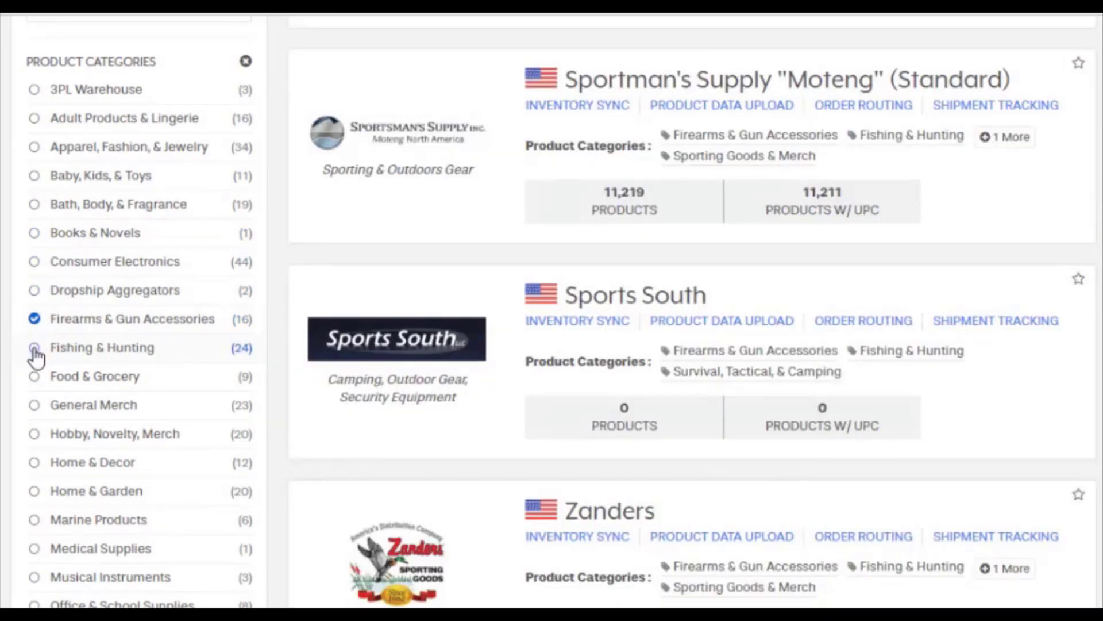
pyautogui.click(35, 346)
pyautogui.scroll(-2, 35, 353)
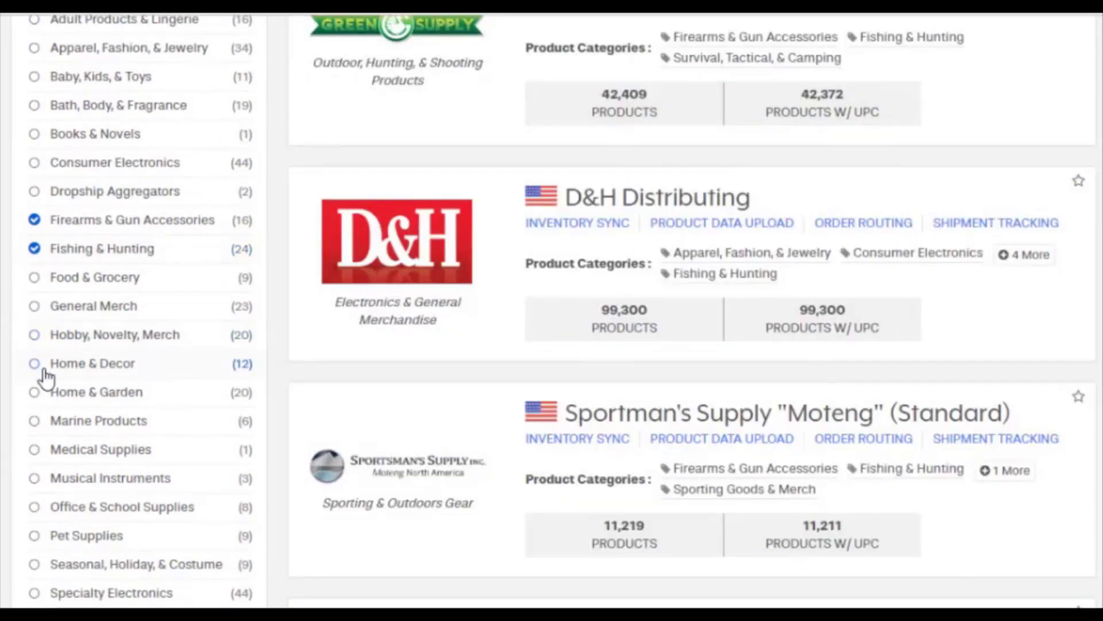
pyautogui.scroll(-2, 46, 376)
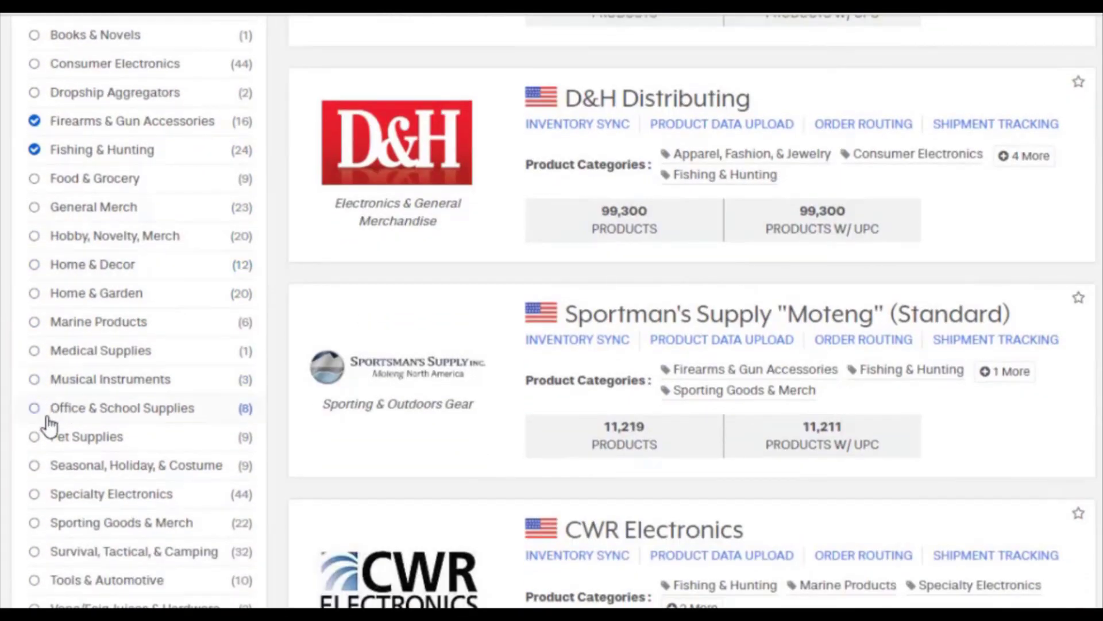
pyautogui.click(36, 524)
pyautogui.click(35, 552)
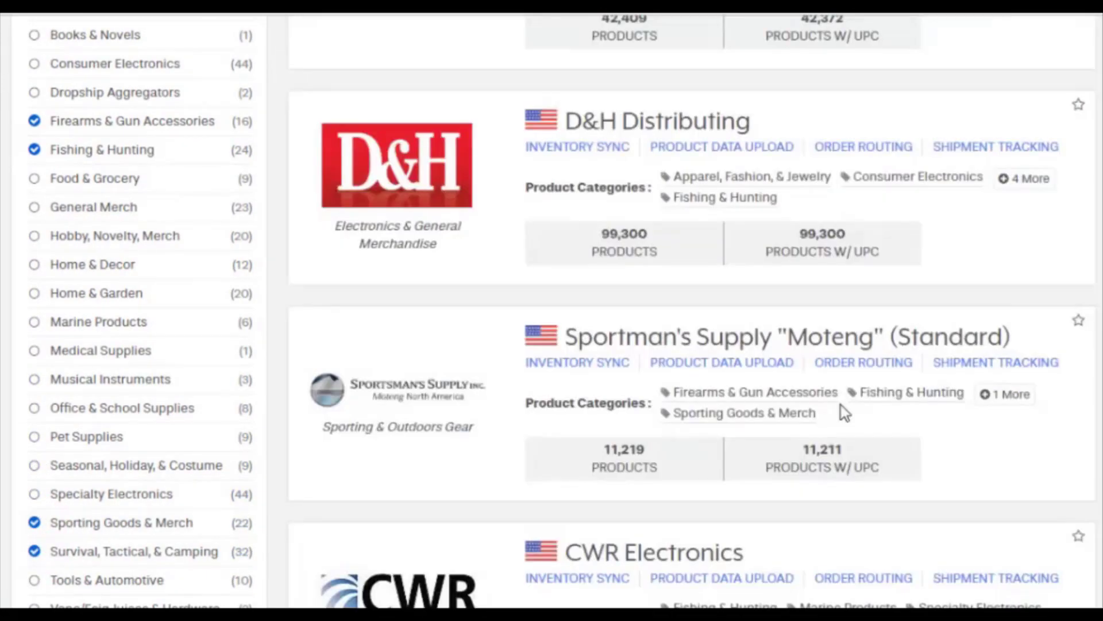
# Open the US Direct supplier page from the filtered results and examine its sample product feed and reseller options.
pyautogui.scroll(12, 841, 408)
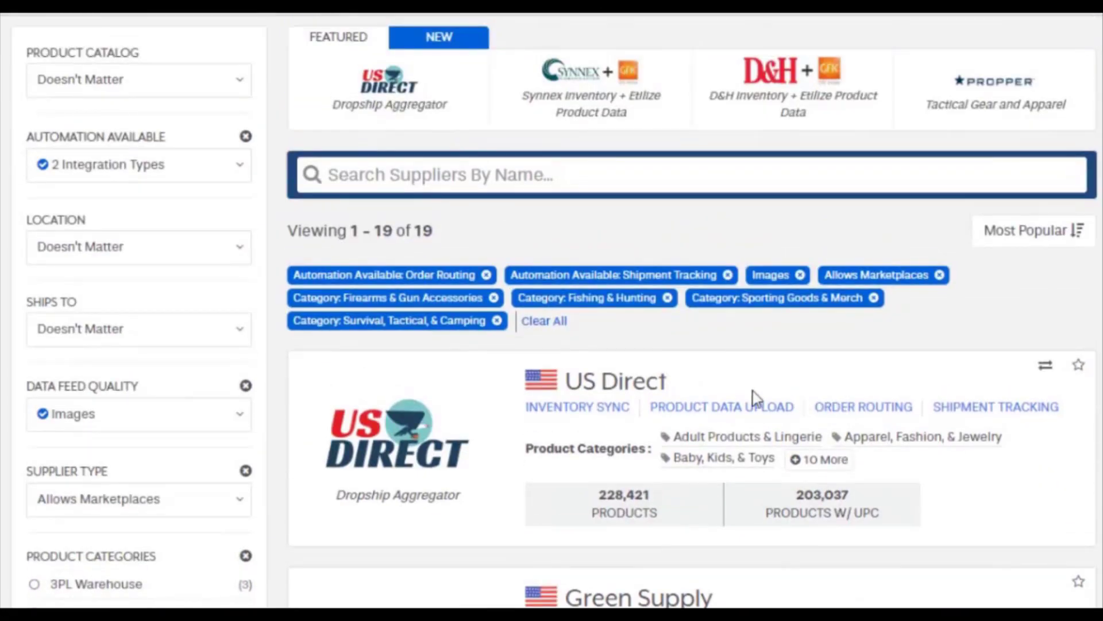
pyautogui.click(605, 386)
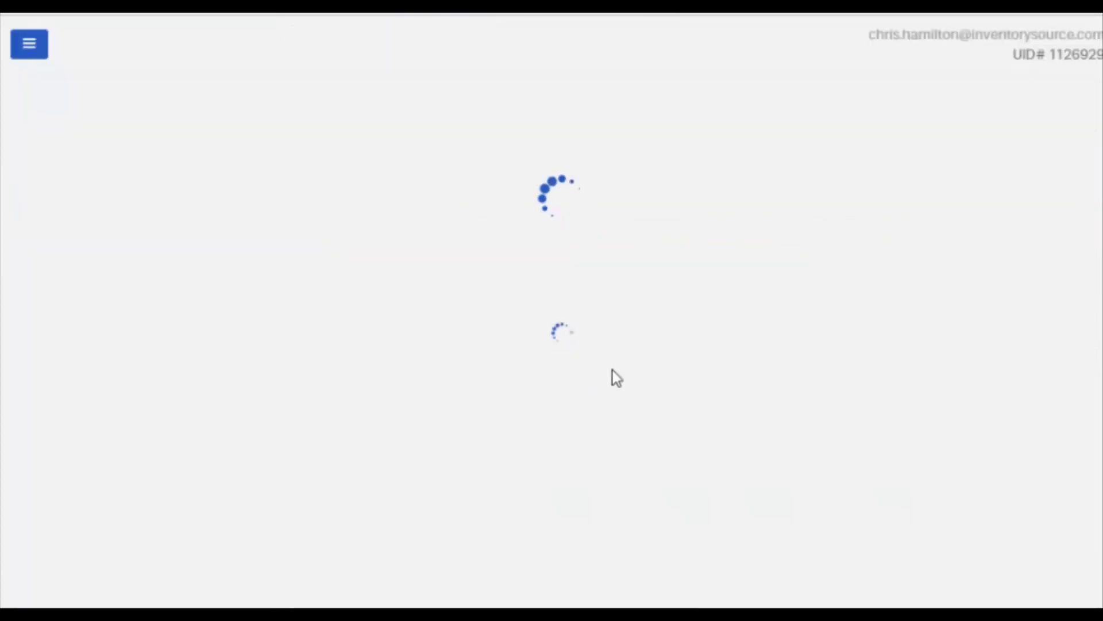
pyautogui.scroll(-8, 542, 327)
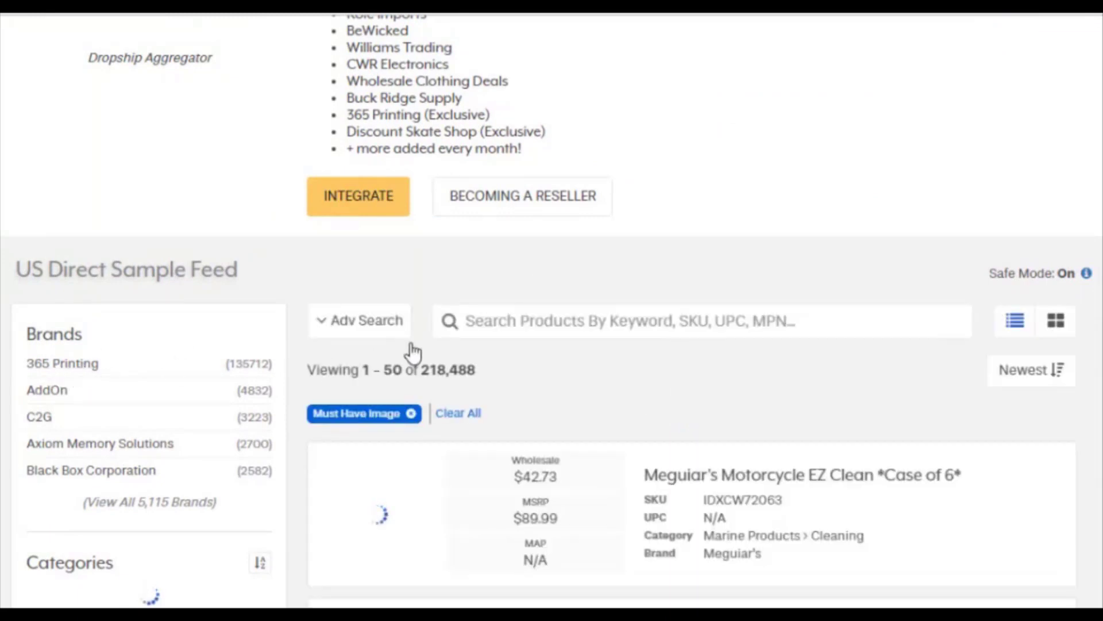
pyautogui.scroll(-4, 414, 353)
pyautogui.scroll(-2, 412, 352)
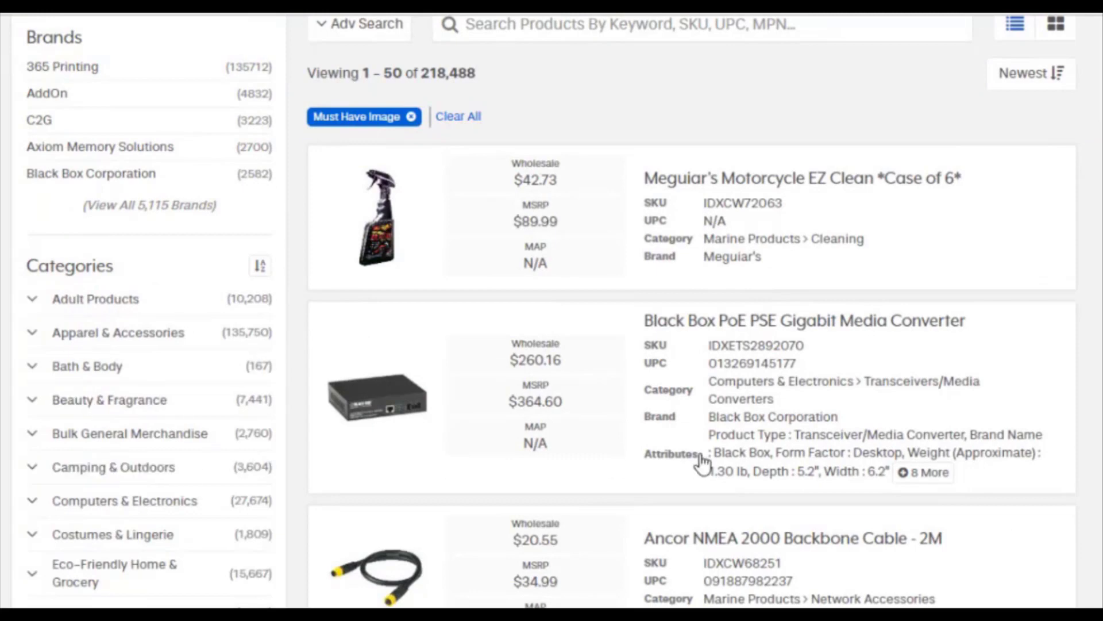
pyautogui.scroll(4, 702, 461)
pyautogui.click(544, 222)
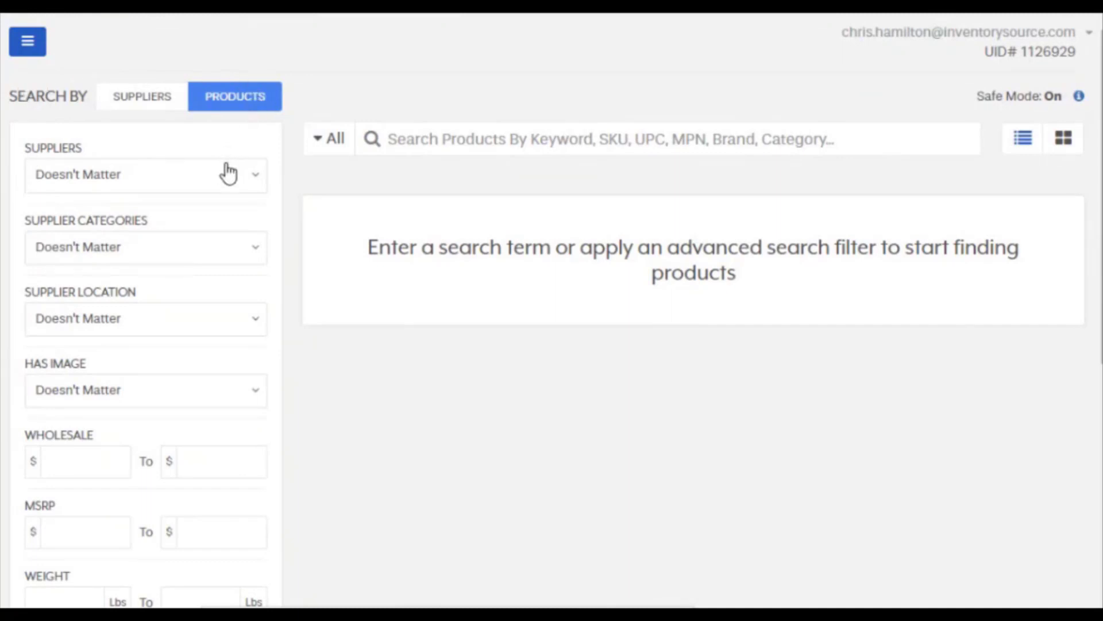
# Filter products by the supplier categories Firearms & Gun Accessories, Fishing & Hunting, Sporting Goods & Merch, and Survival, Tactical, & Camping.
pyautogui.click(257, 260)
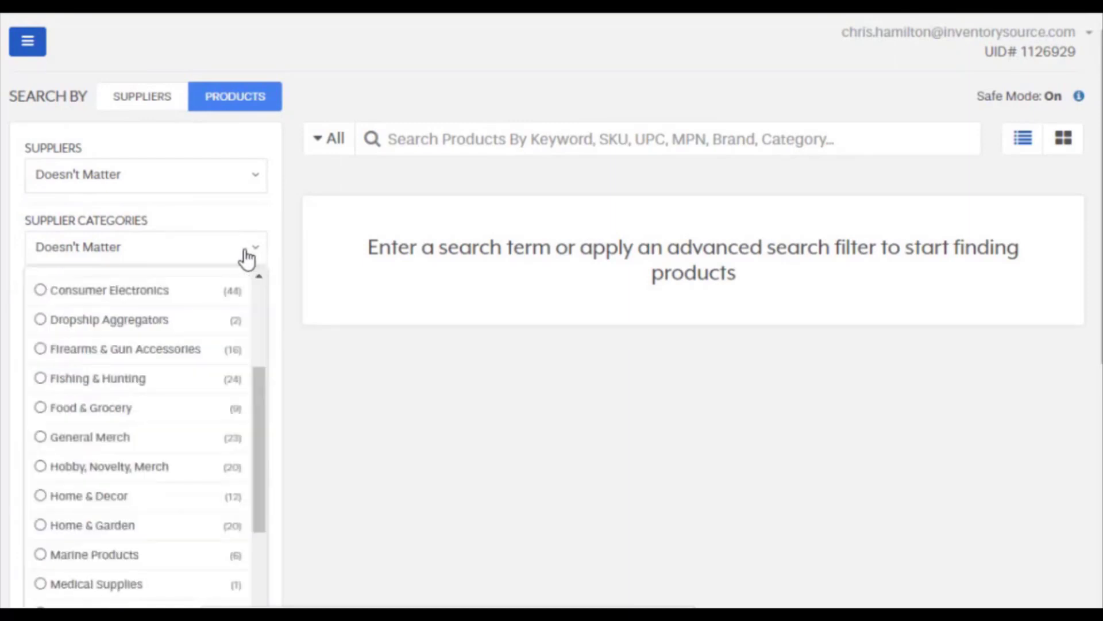
pyautogui.click(40, 349)
pyautogui.click(41, 379)
pyautogui.scroll(-1, 63, 388)
pyautogui.scroll(-2, 62, 388)
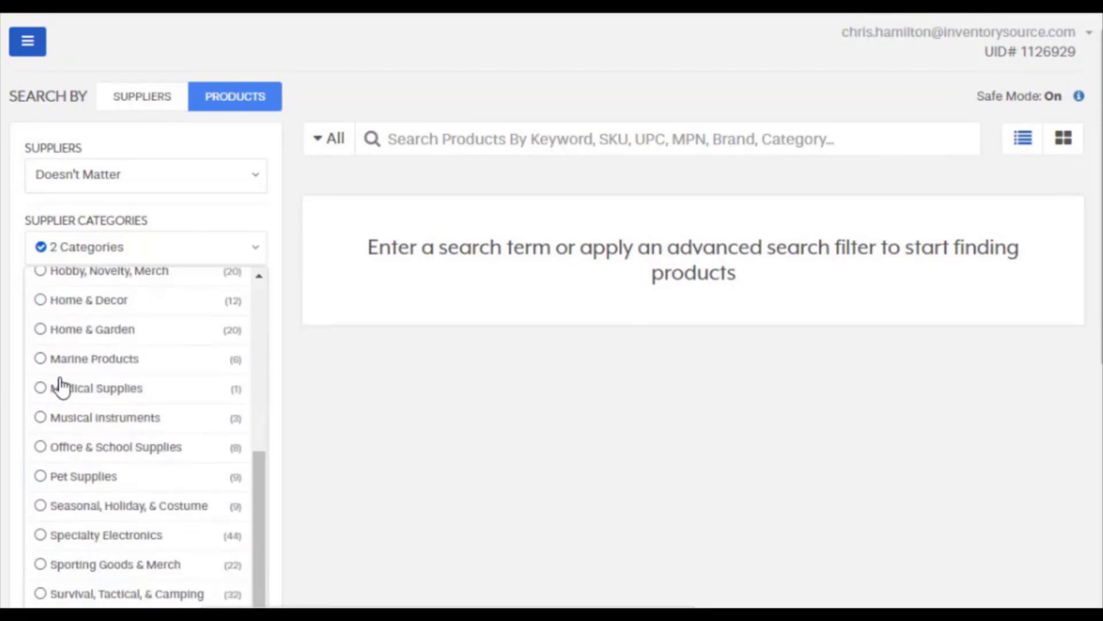
pyautogui.click(40, 566)
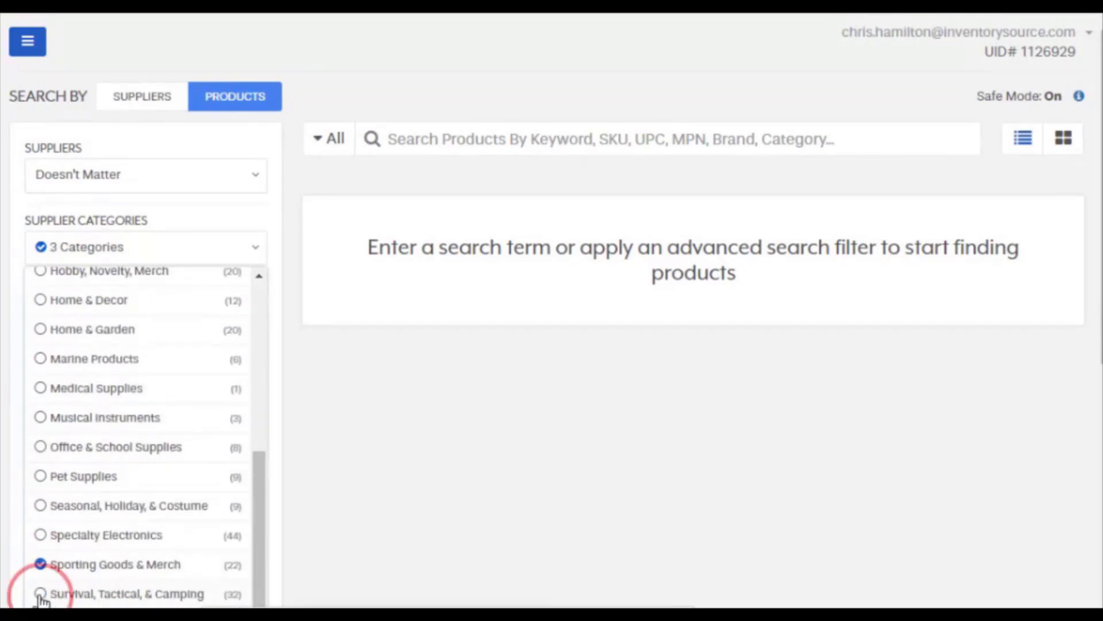
pyautogui.click(42, 592)
pyautogui.click(322, 540)
# Set the product filters Supplier Location to USA and Has Image to Yes.
pyautogui.click(217, 323)
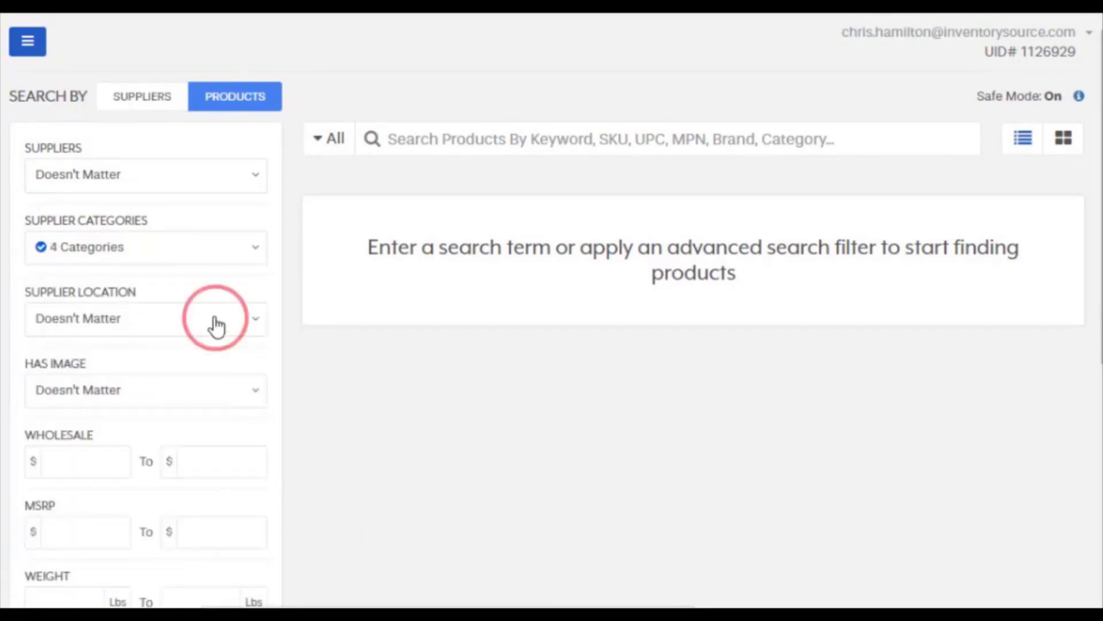
pyautogui.click(85, 498)
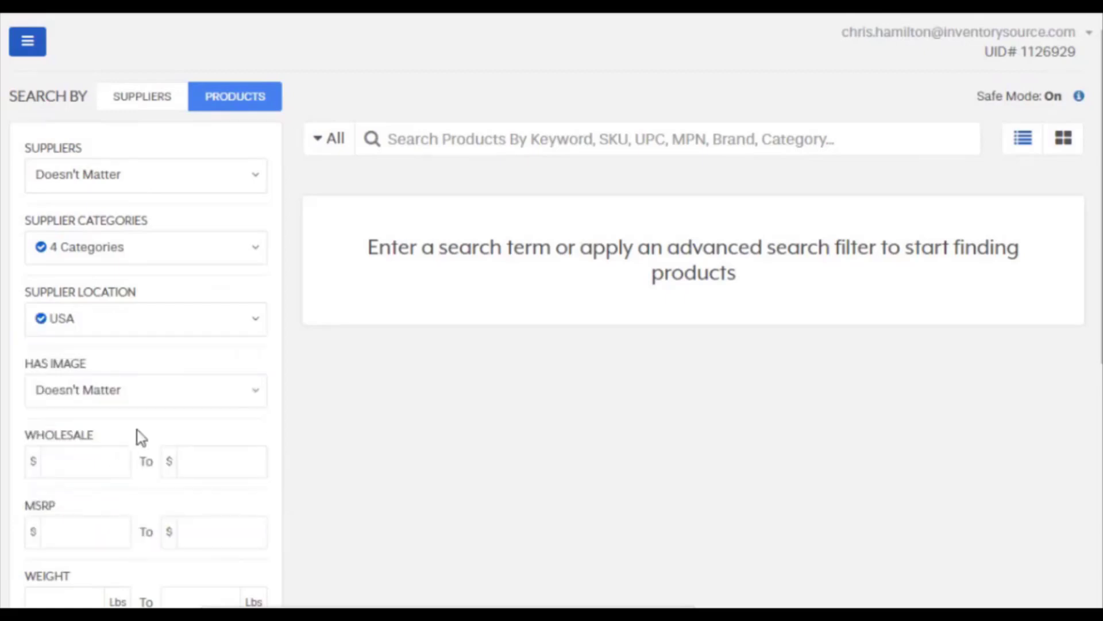
pyautogui.click(155, 401)
pyautogui.click(69, 485)
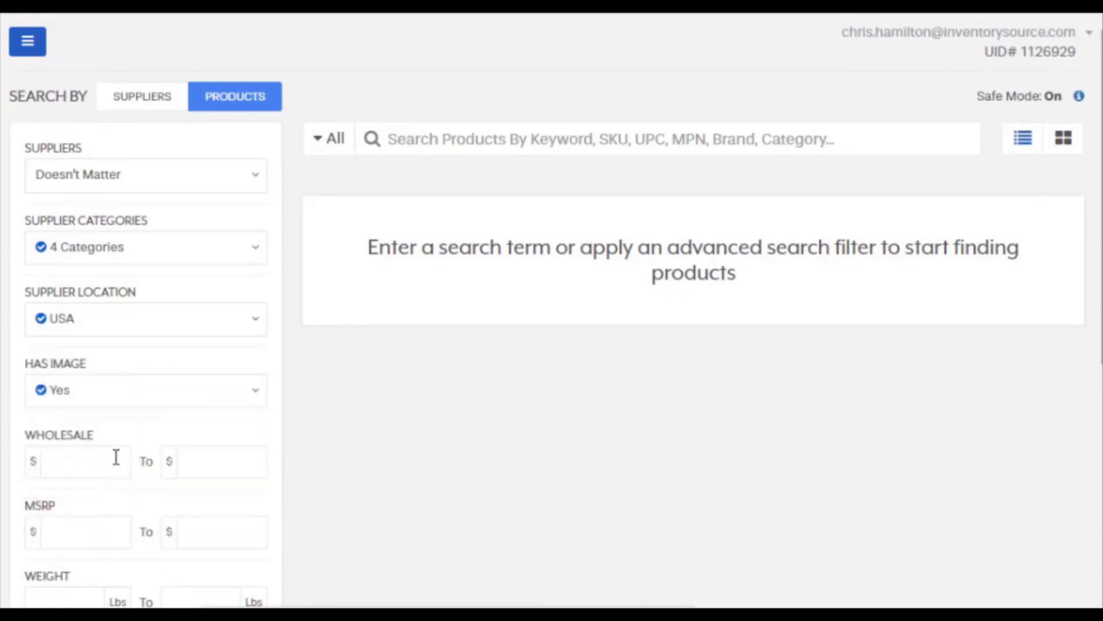
# Set the Has UPC product filter to Yes.
pyautogui.scroll(-2, 322, 388)
pyautogui.scroll(-5, 322, 388)
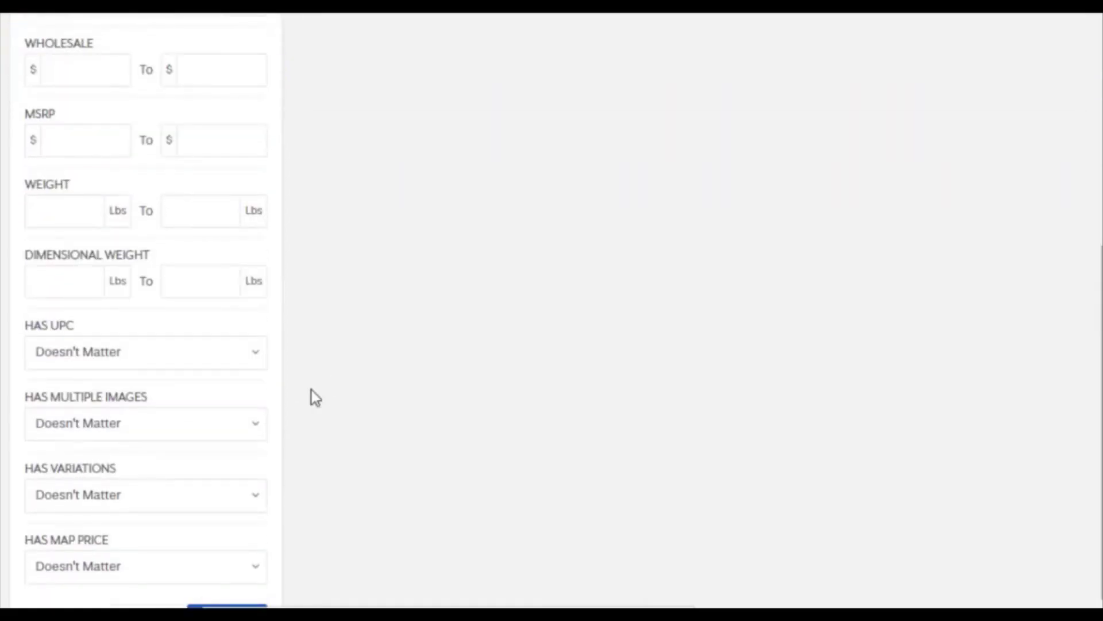
pyautogui.click(240, 360)
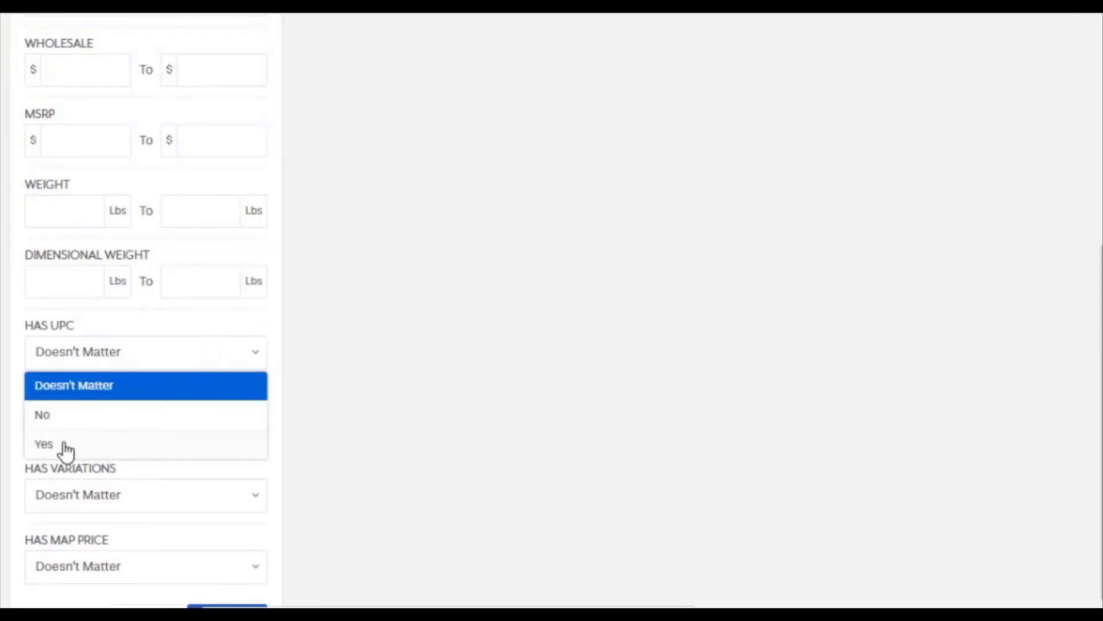
pyautogui.click(66, 448)
pyautogui.scroll(7, 451, 345)
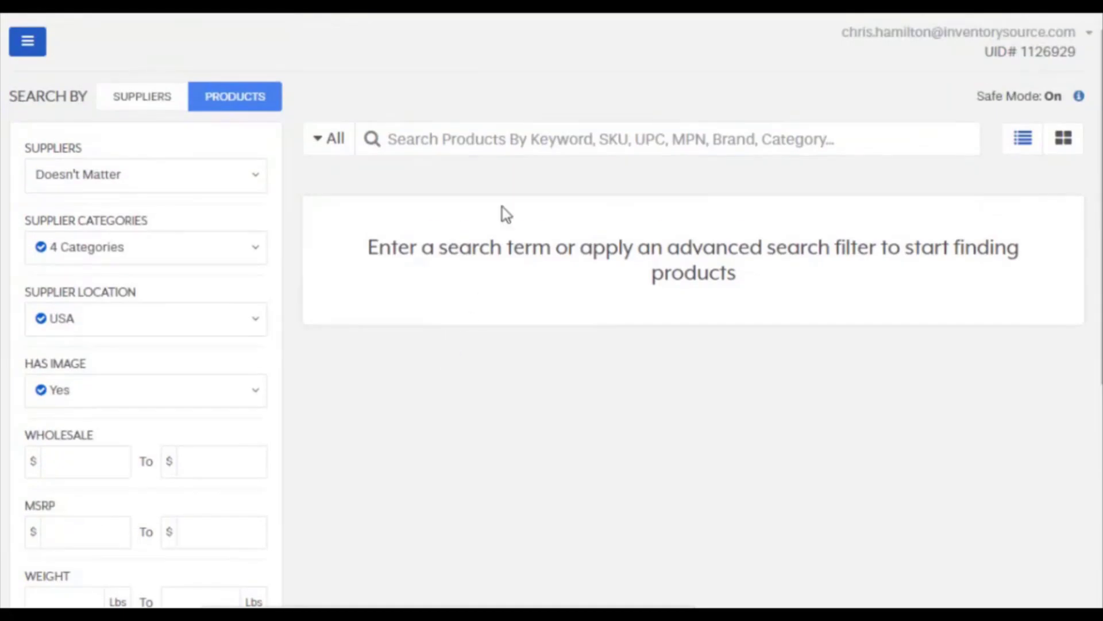
# Search the filtered products for "tent" and look through the matching product listings.
pyautogui.click(465, 141)
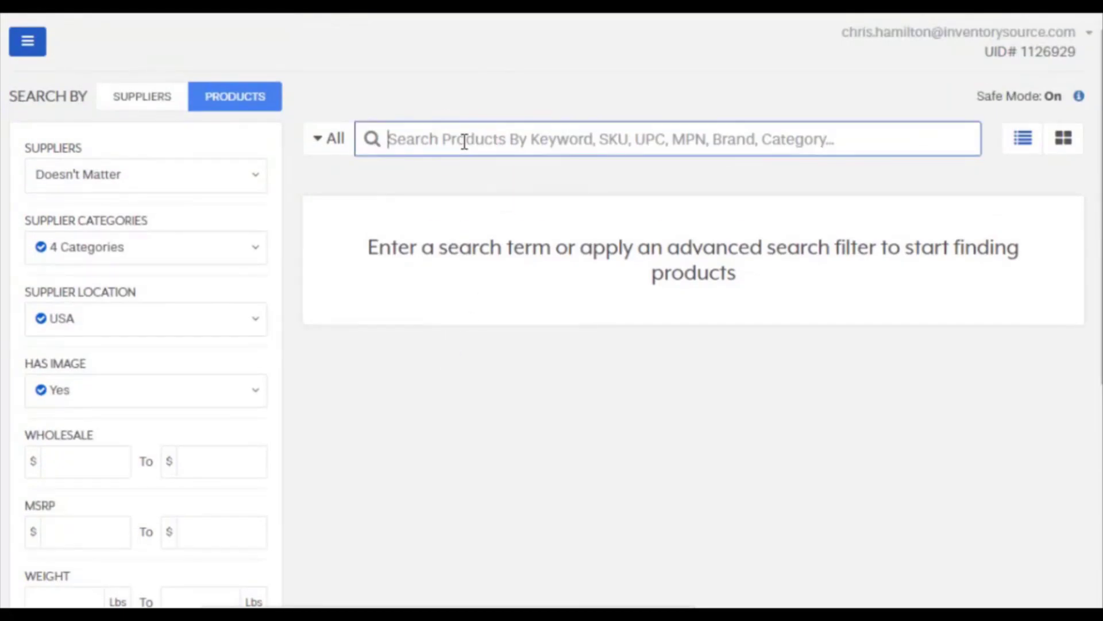
pyautogui.write('tent')
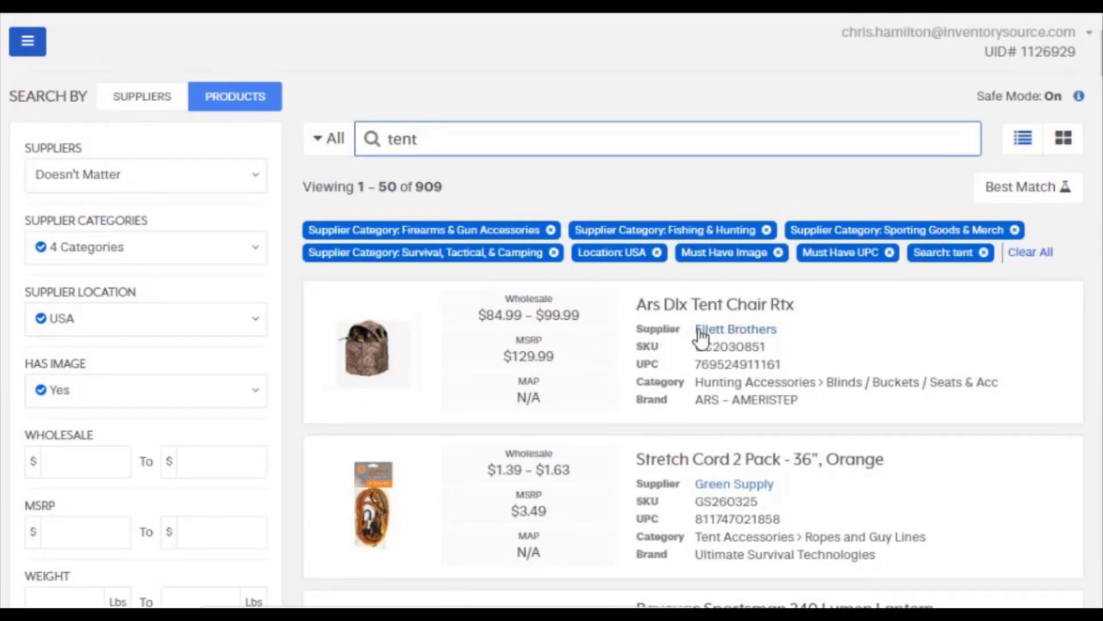
pyautogui.scroll(-1, 745, 339)
pyautogui.scroll(-15, 745, 343)
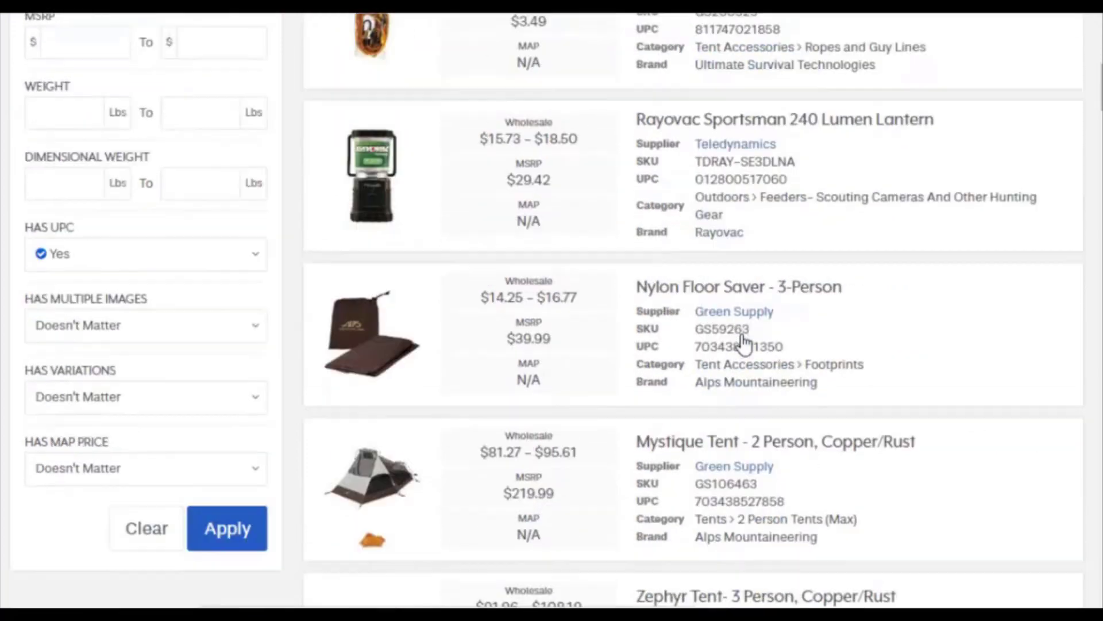
pyautogui.scroll(-11, 745, 344)
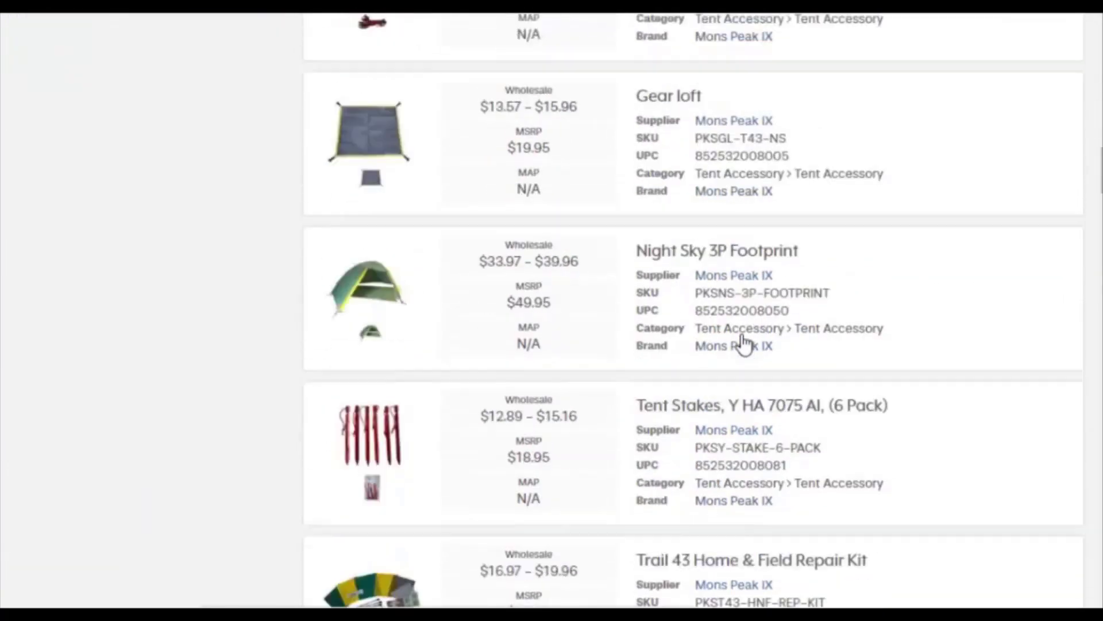
pyautogui.scroll(-3, 752, 390)
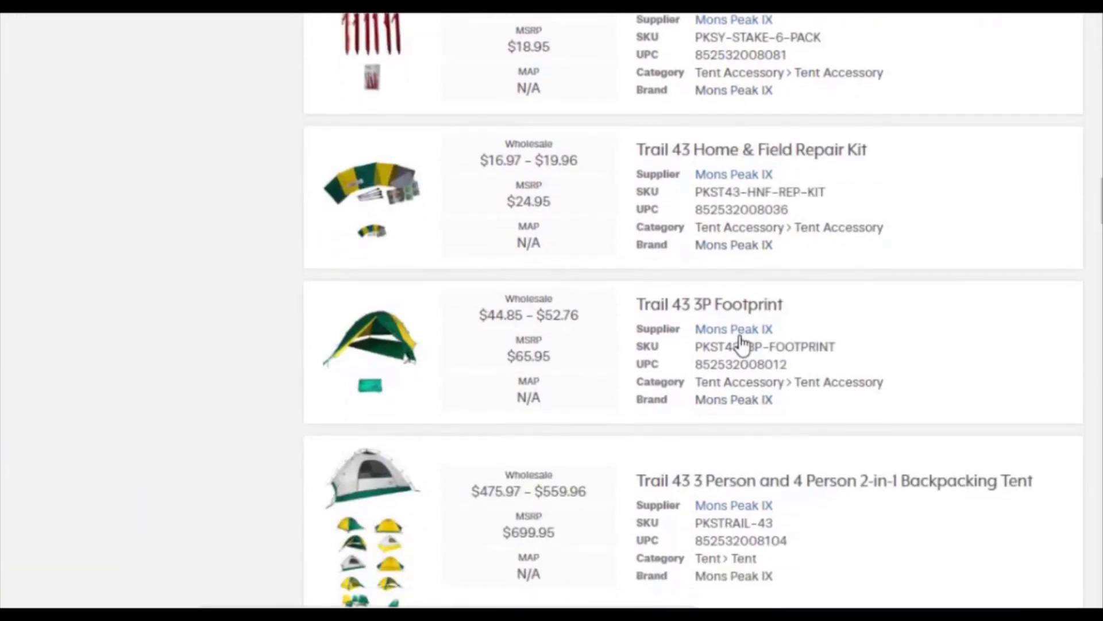
# Open the Mons Peak IX supplier page from the Trail 43 3P Footprint listing and bring up its information on becoming a reseller.
pyautogui.click(736, 330)
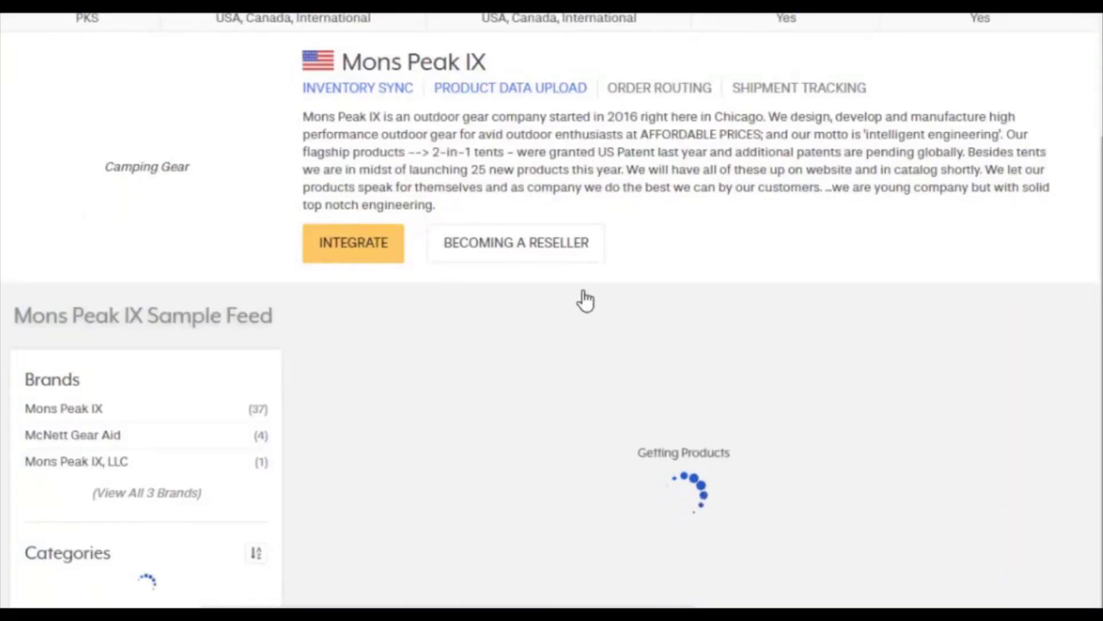
pyautogui.scroll(-10, 517, 256)
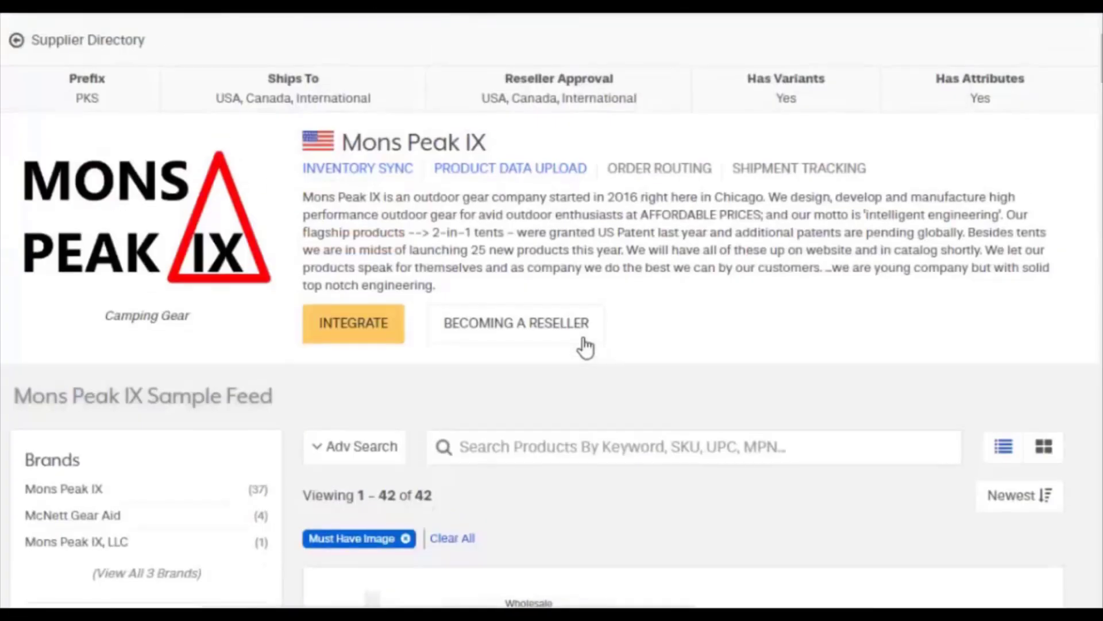
pyautogui.scroll(1, 583, 344)
pyautogui.click(524, 386)
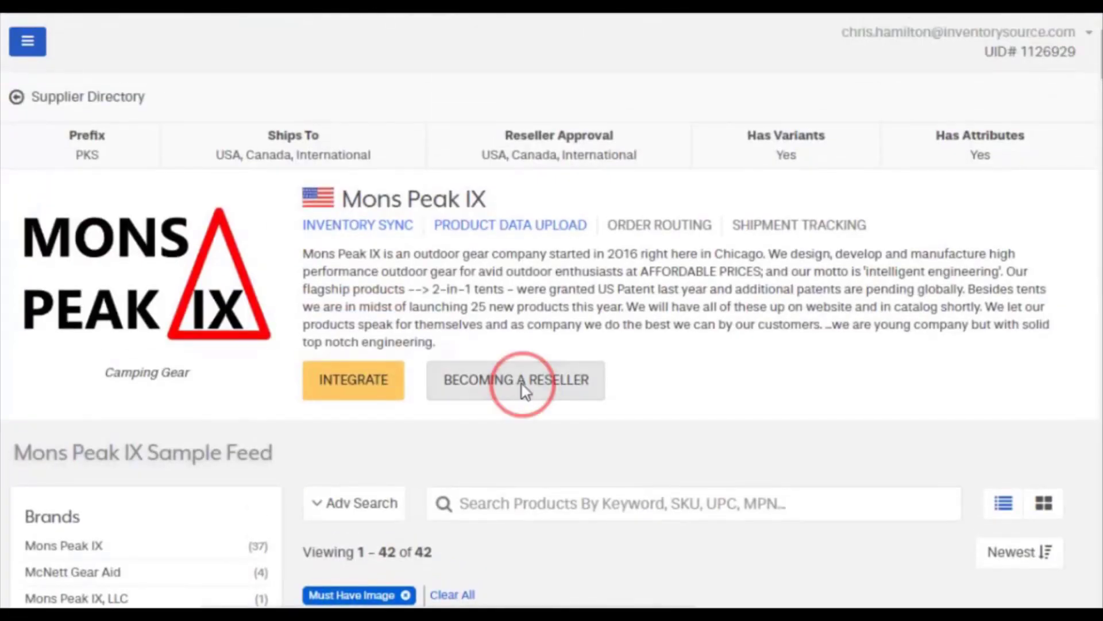